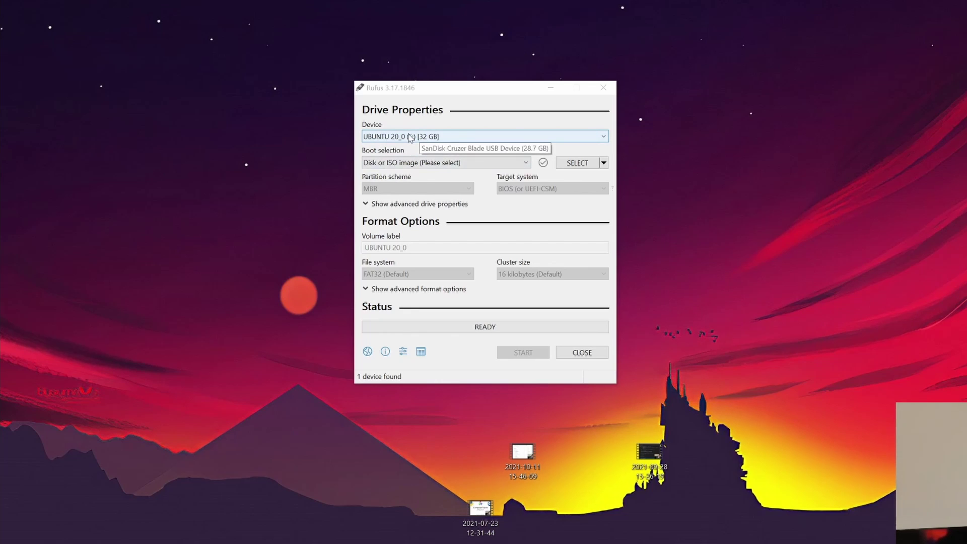
# Keep the 32 GB UBUNTU 20_0 stick as device and load ubuntu-20.04.3-desktop-amd64.iso from Downloads.
pyautogui.click(425, 137)
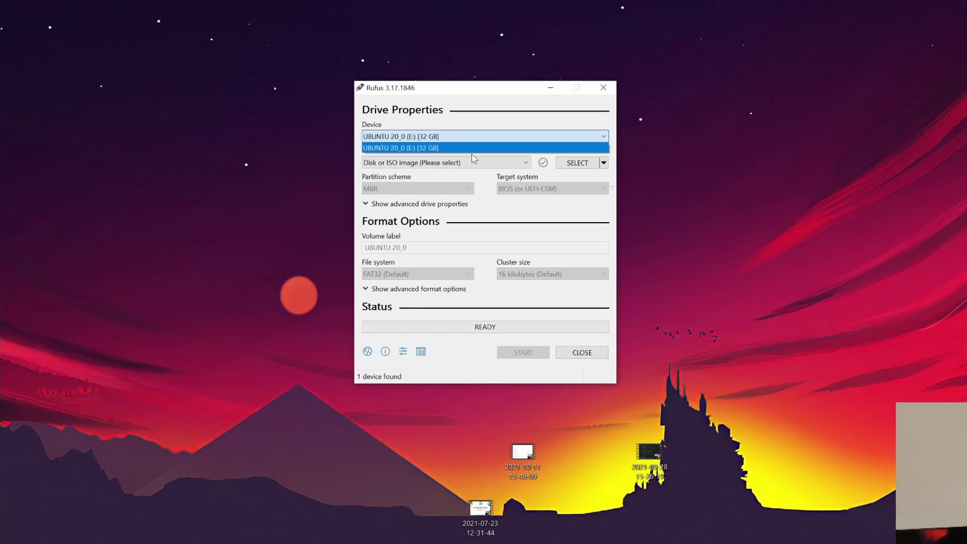
pyautogui.click(430, 148)
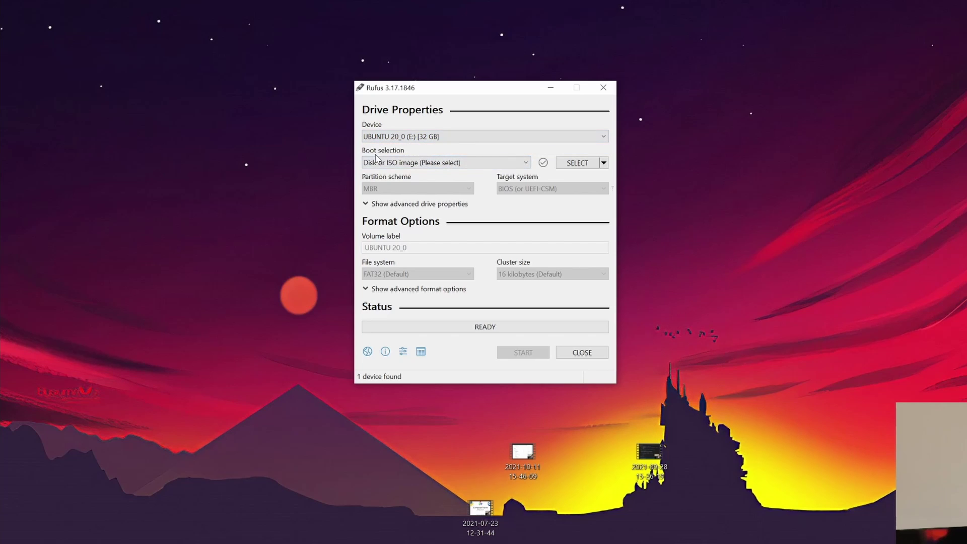
pyautogui.click(416, 162)
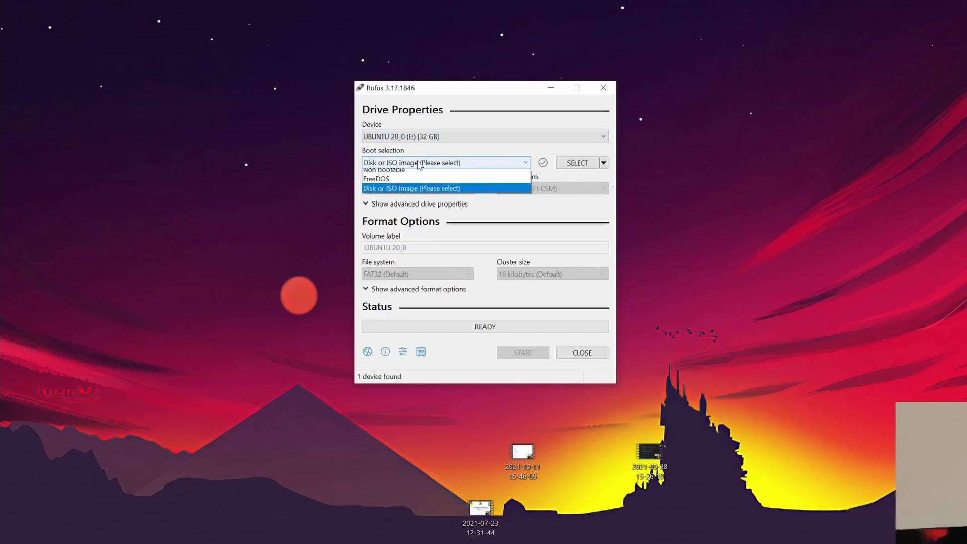
pyautogui.click(429, 194)
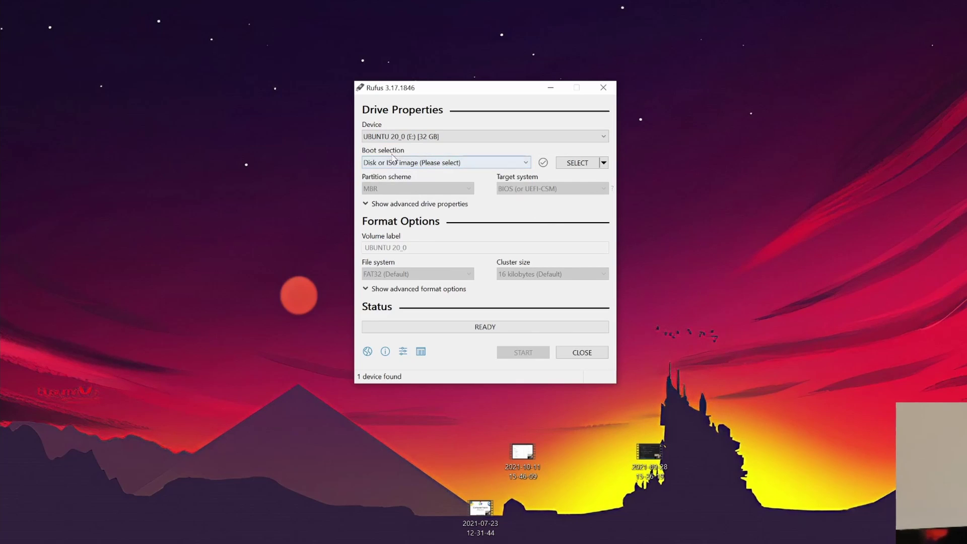
pyautogui.click(577, 164)
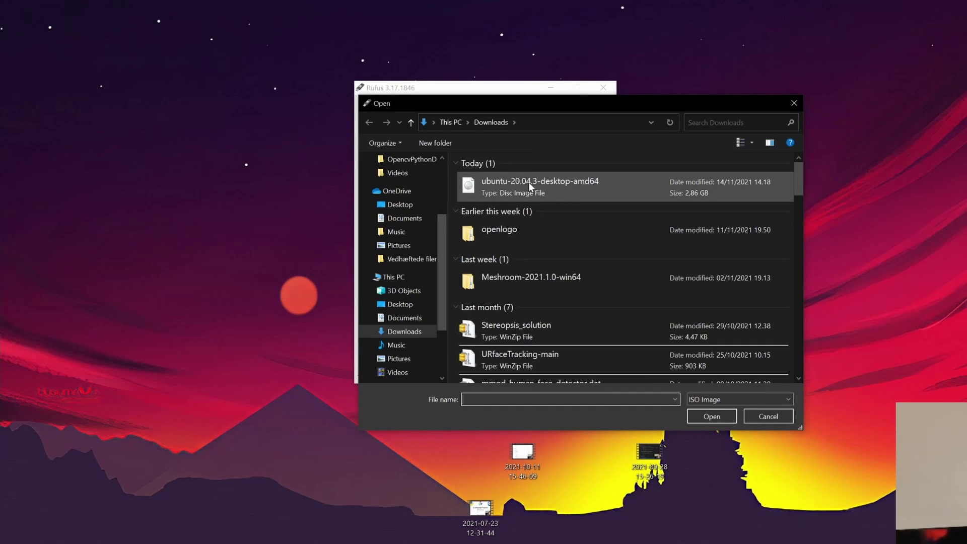
pyautogui.click(565, 188)
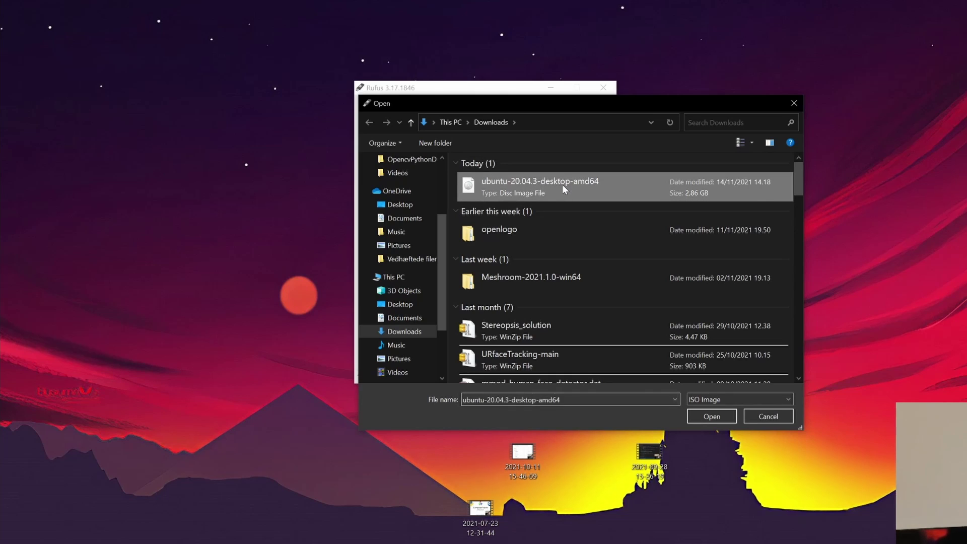
pyautogui.click(711, 417)
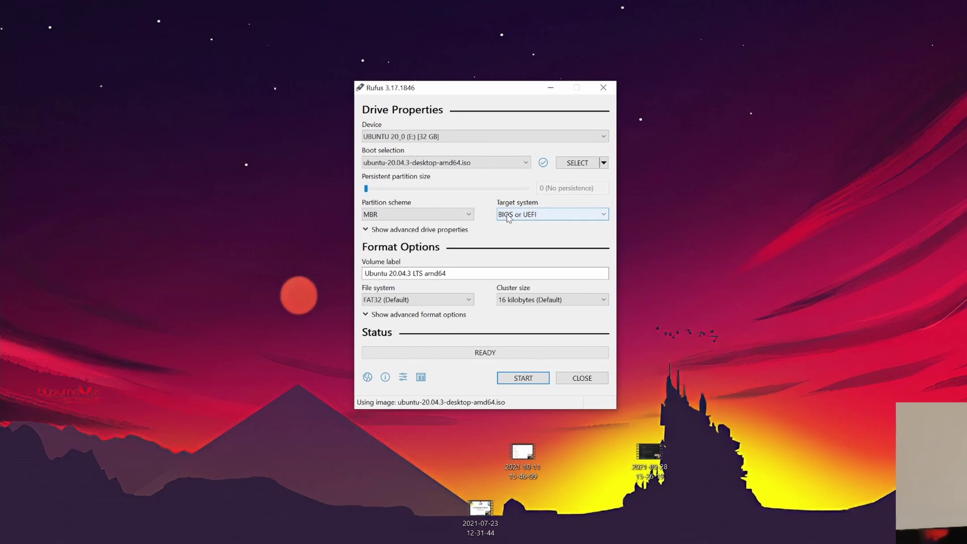
# Keep BIOS or UEFI as the target system and start writing the bootable drive.
pyautogui.moveTo(543, 221)
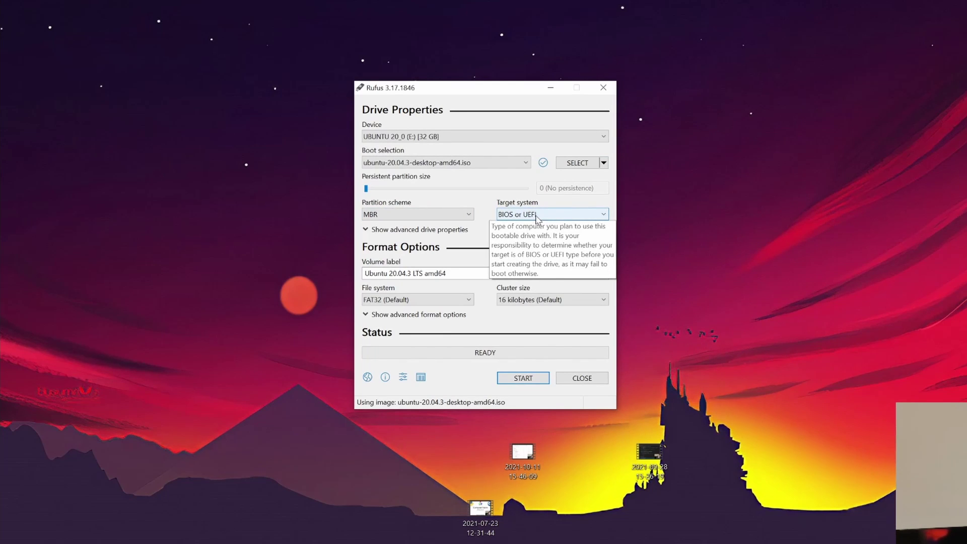
pyautogui.click(537, 218)
pyautogui.click(533, 225)
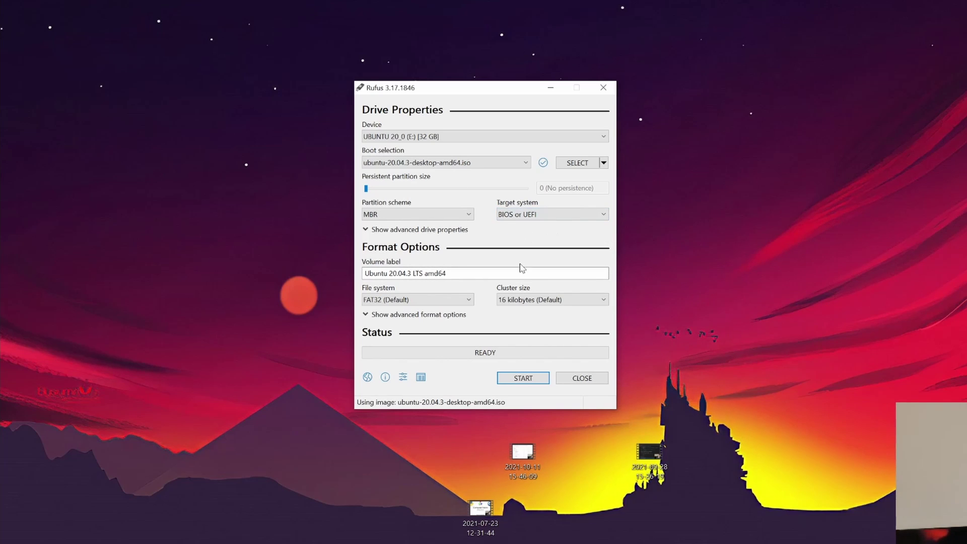
pyautogui.click(522, 380)
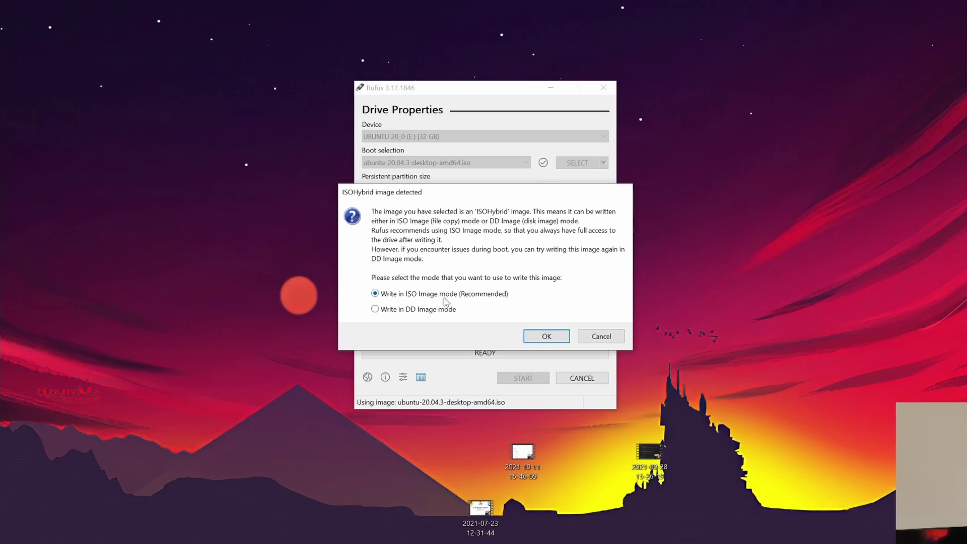
# Accept ISO Image write mode, allow the Syslinux download, and confirm erasing the stick.
pyautogui.click(549, 336)
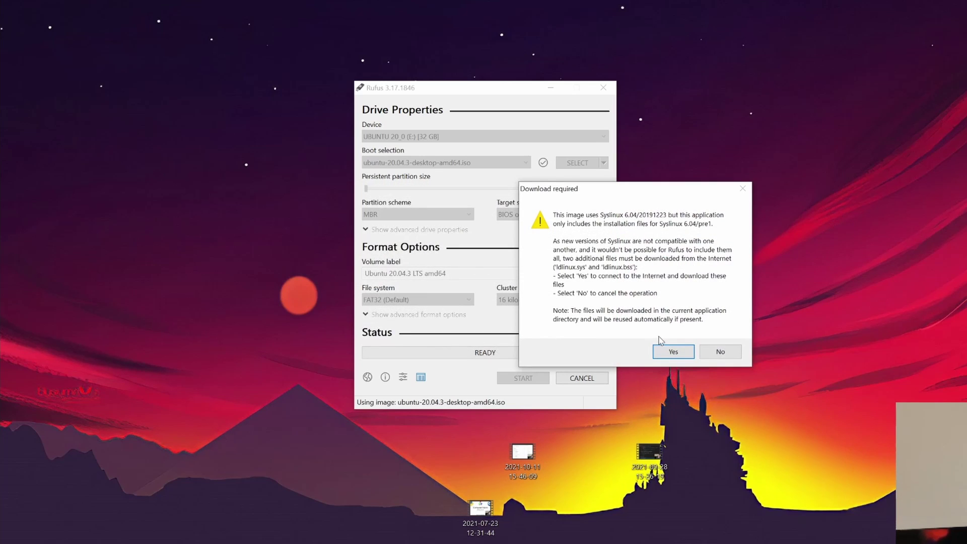
pyautogui.click(671, 351)
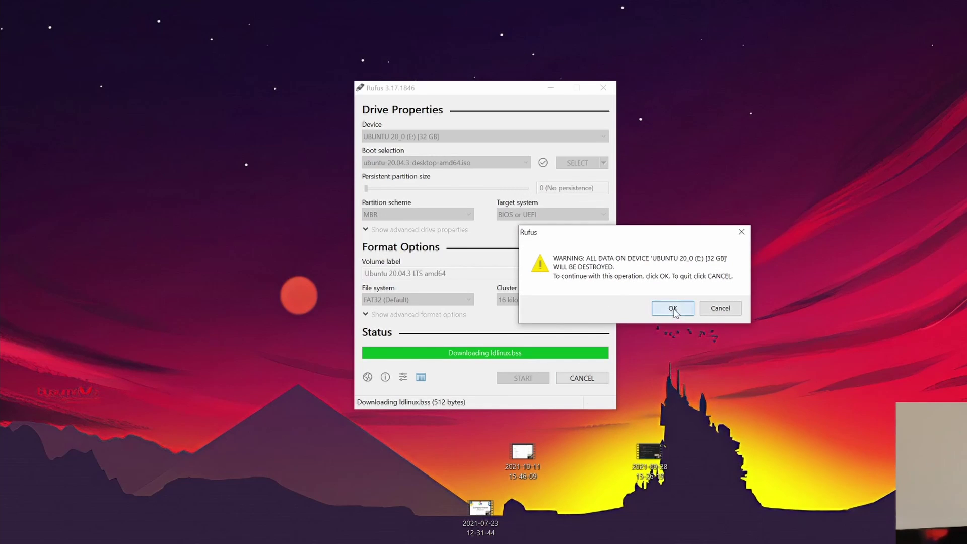
pyautogui.click(674, 309)
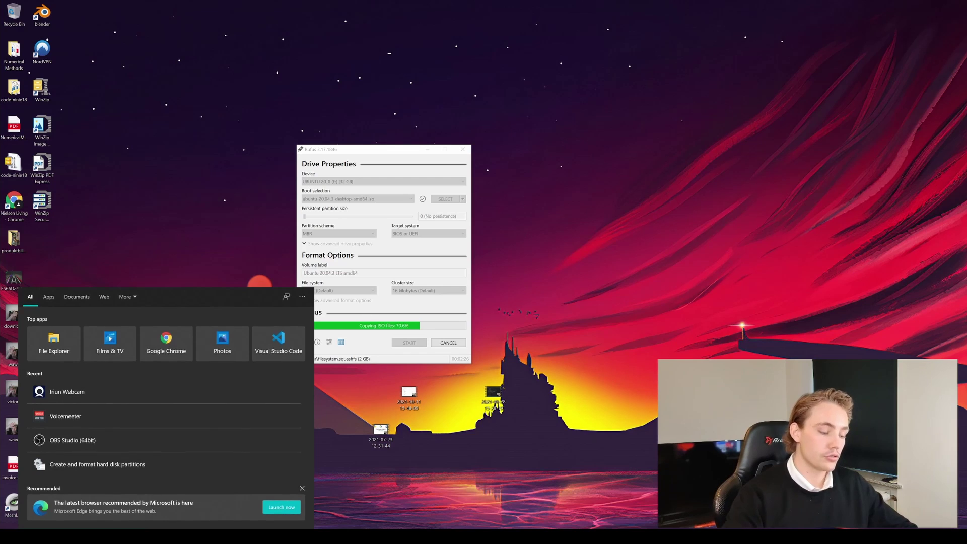
# Search 'disk ma' in Start, open Disk Management, and place it beside Rufus.
pyautogui.write('disk ma')
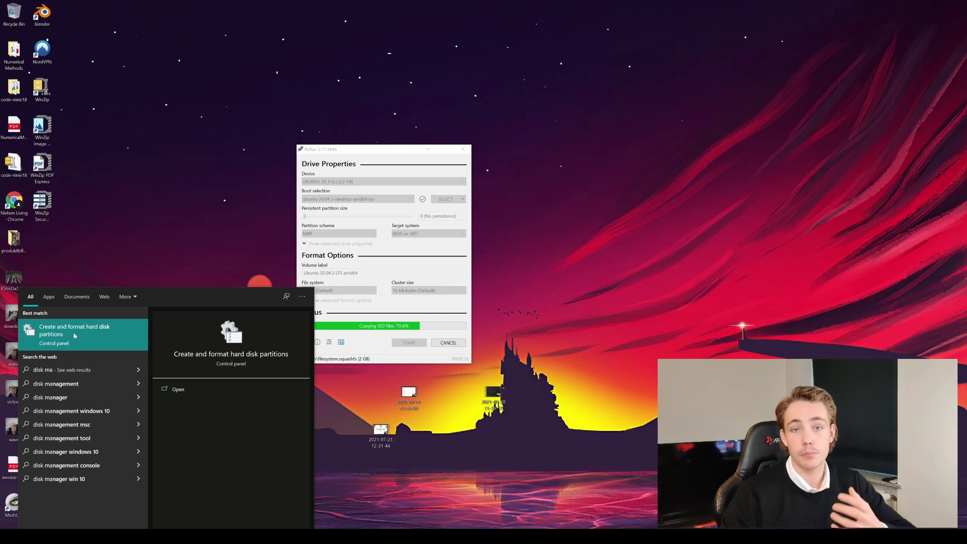
pyautogui.click(75, 336)
pyautogui.moveTo(167, 43); pyautogui.dragTo(519, 153)
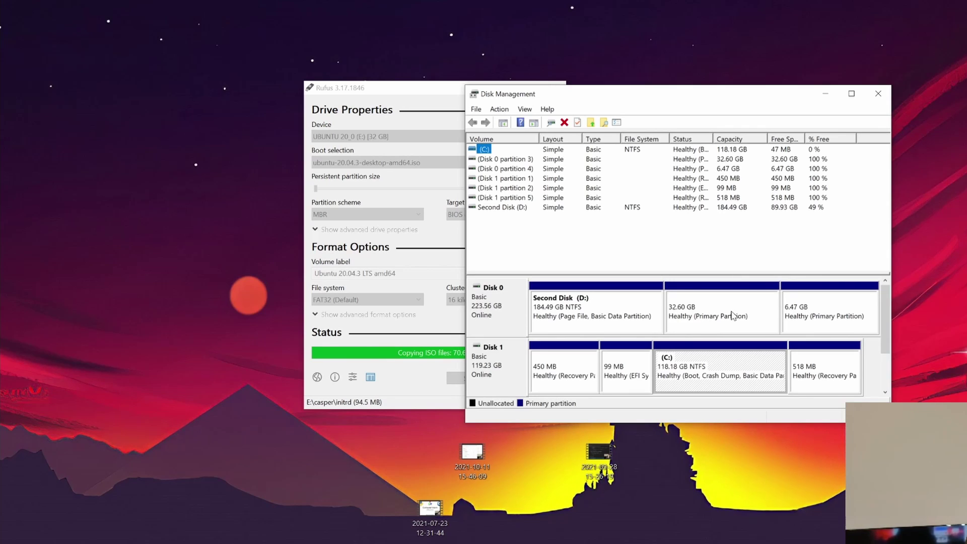
# Delete the 32.60 GB and 6.47 GB partitions on Disk 0, confirming each deletion.
pyautogui.rightClick(702, 307)
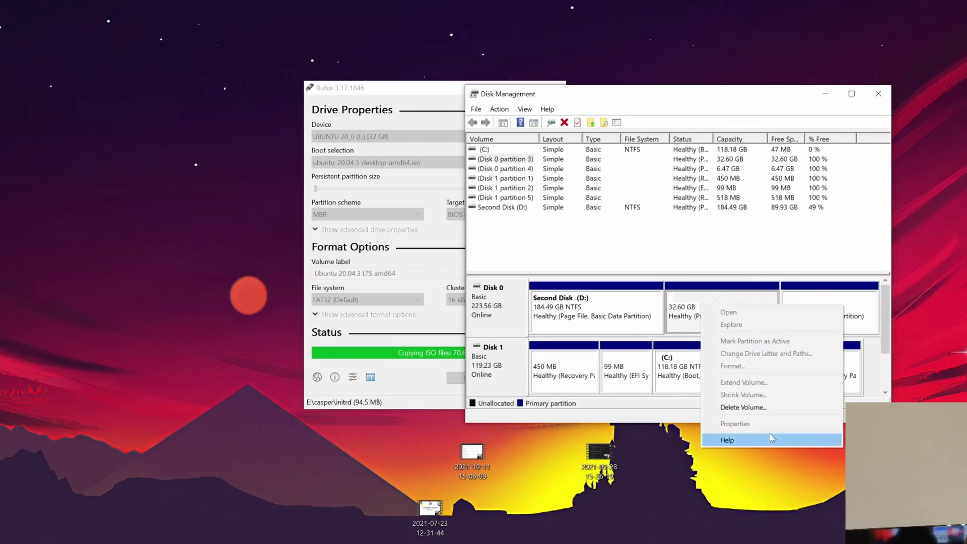
pyautogui.click(760, 409)
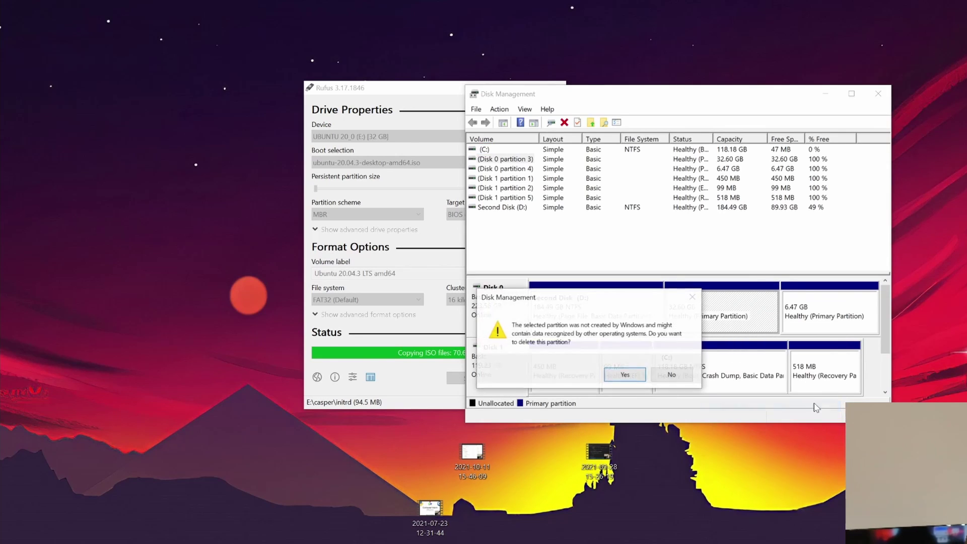
pyautogui.click(635, 377)
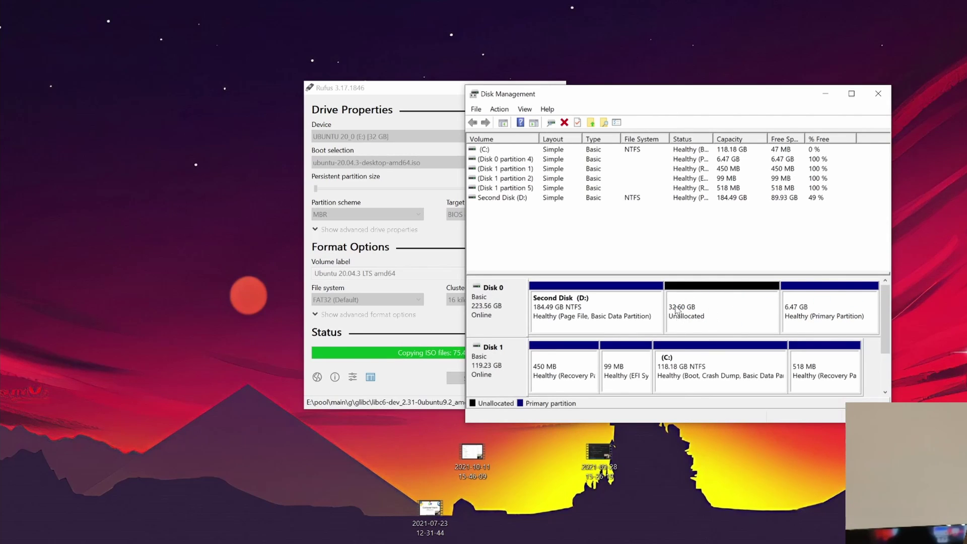
pyautogui.rightClick(840, 323)
pyautogui.click(881, 335)
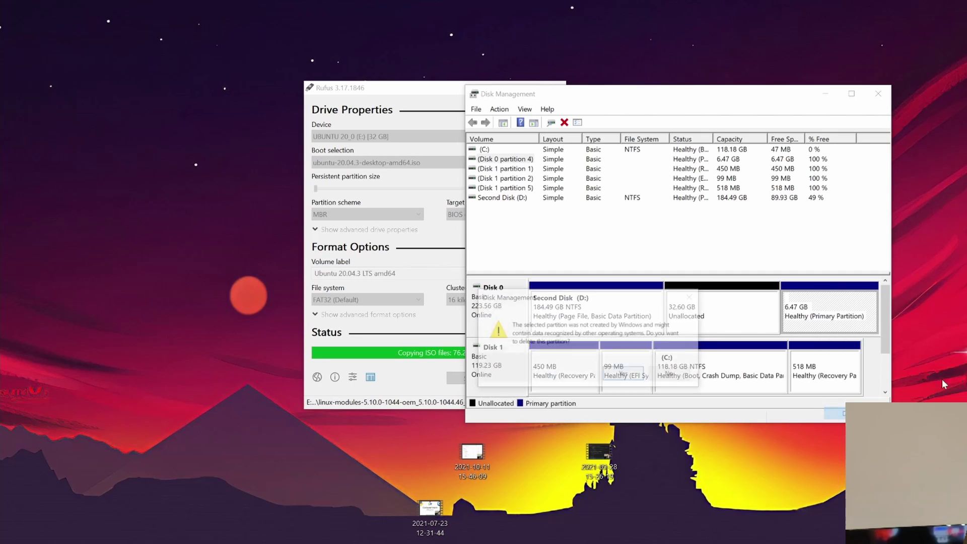
pyautogui.click(625, 375)
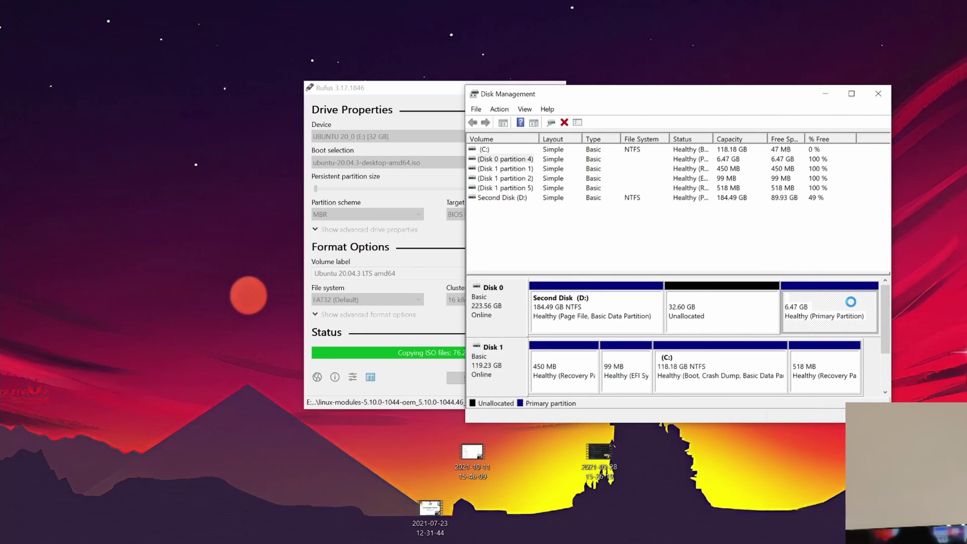
pyautogui.moveTo(411, 90); pyautogui.dragTo(366, 99)
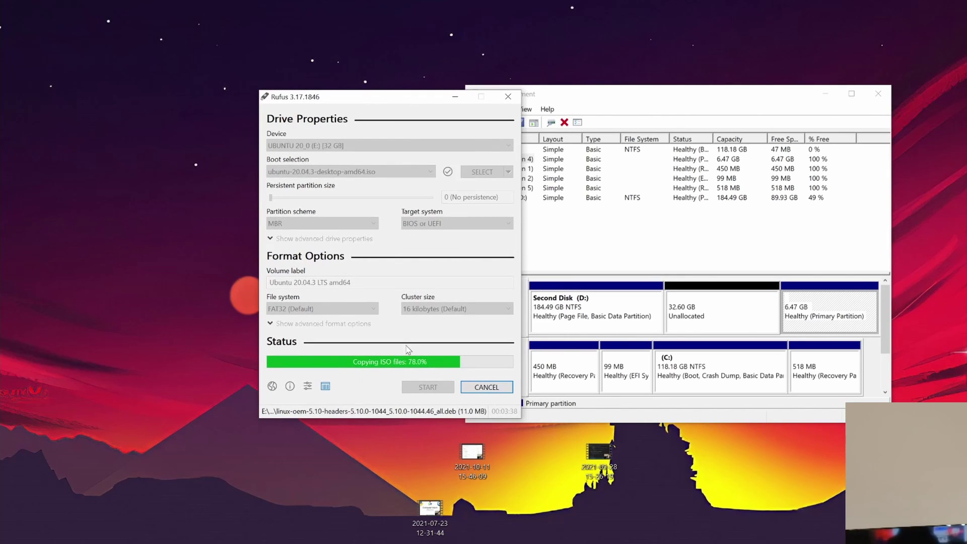
# Wait for Rufus to finish copying the ISO files until its status shows READY.
pyautogui.click(669, 262)
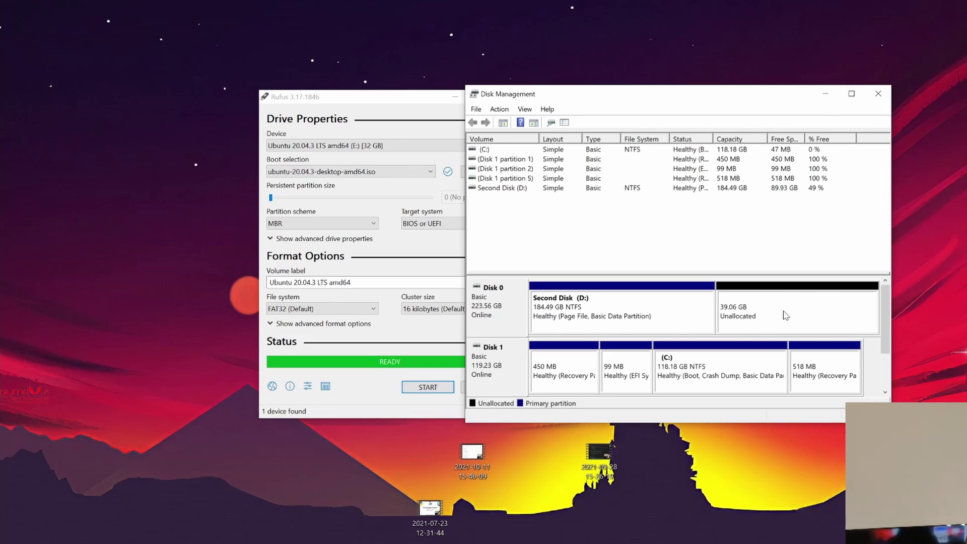
pyautogui.click(435, 347)
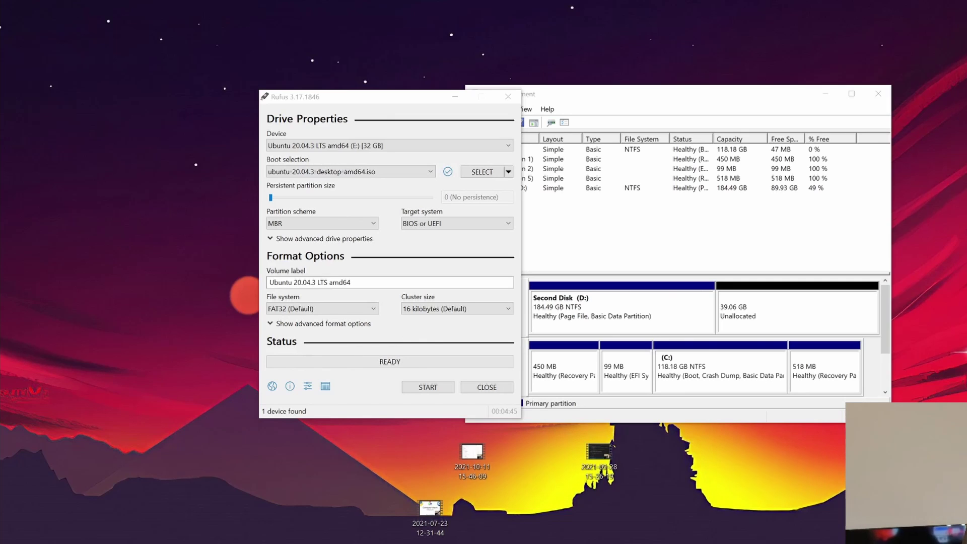
# Open File Explorer and browse the UBUNTU 20_0 (E:) stick's files, such as boot and casper.
pyautogui.press('super+e')
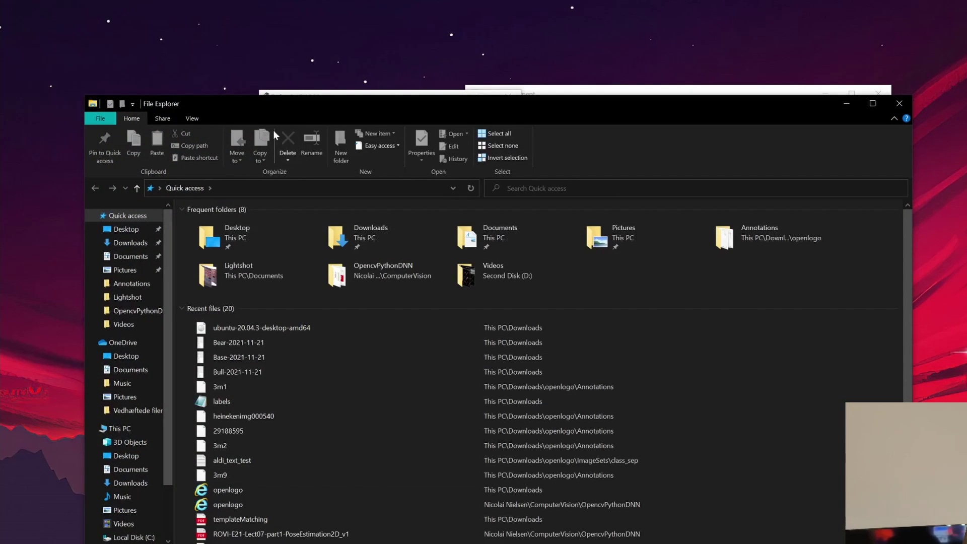
pyautogui.scroll(-2, 315, 463)
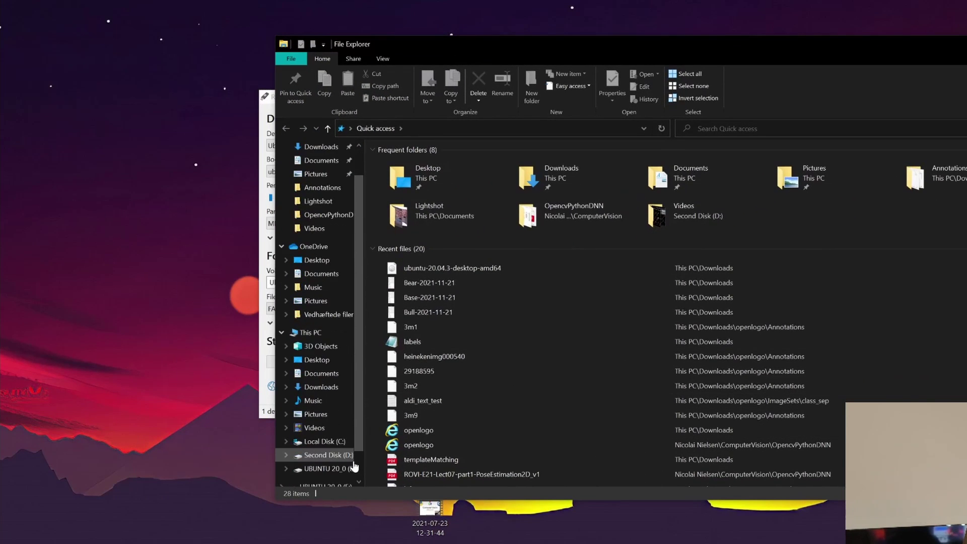
pyautogui.click(322, 468)
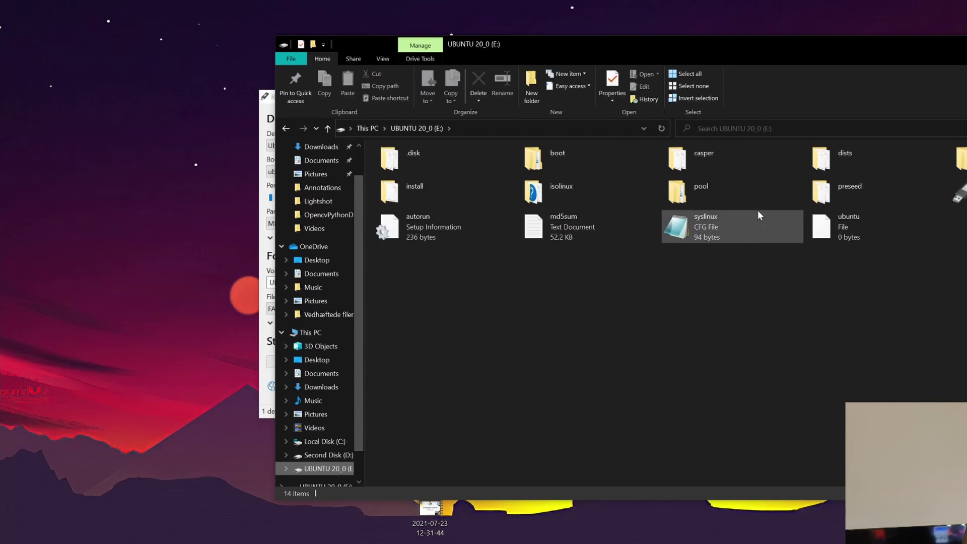
pyautogui.moveTo(758, 213)
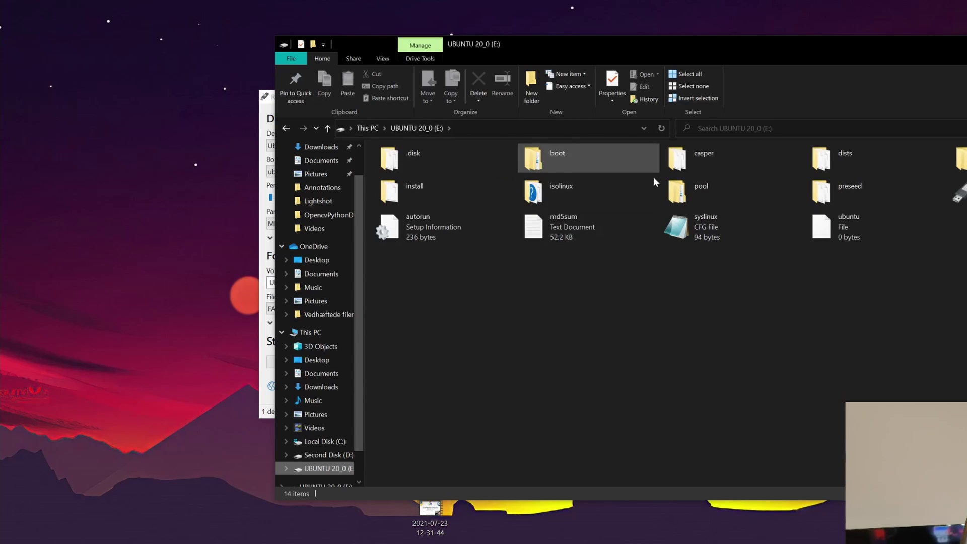
pyautogui.moveTo(508, 56); pyautogui.dragTo(727, 85)
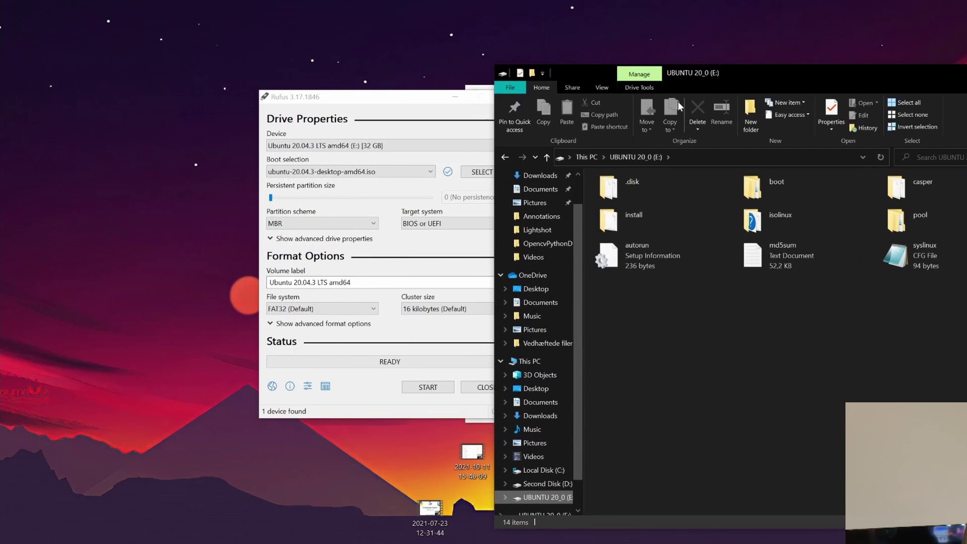
# Bring the READY Rufus window to the front and move it left and up.
pyautogui.click(405, 108)
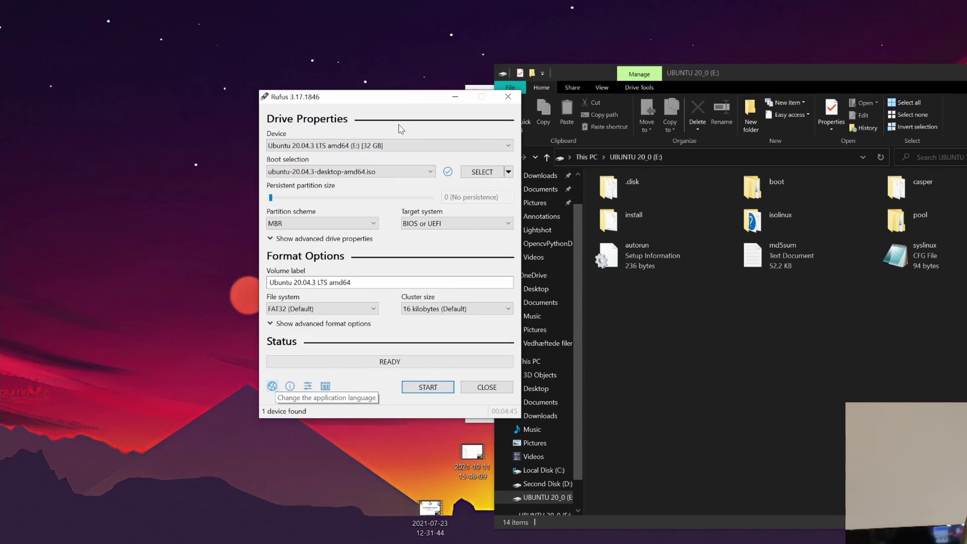
pyautogui.moveTo(391, 101); pyautogui.dragTo(347, 92)
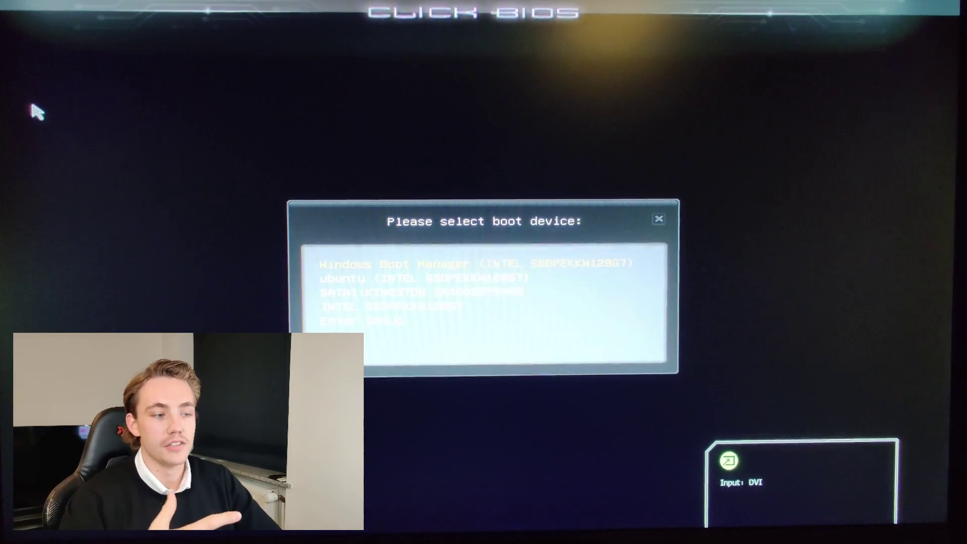
# Choose the ubuntu entry in the boot menu and boot the default Ubuntu entry from GRUB.
pyautogui.press('Down')
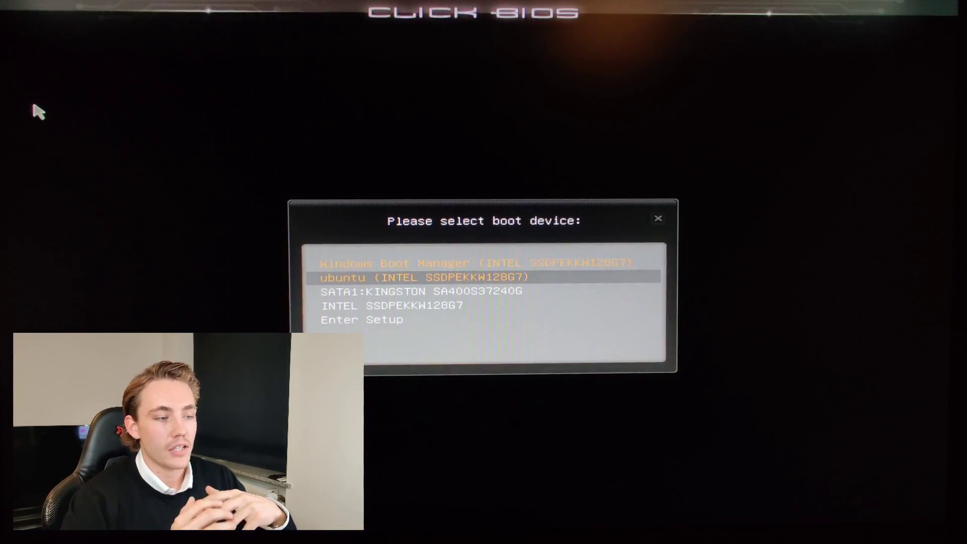
pyautogui.press('Down')
pyautogui.press('Down')
pyautogui.press('Up')
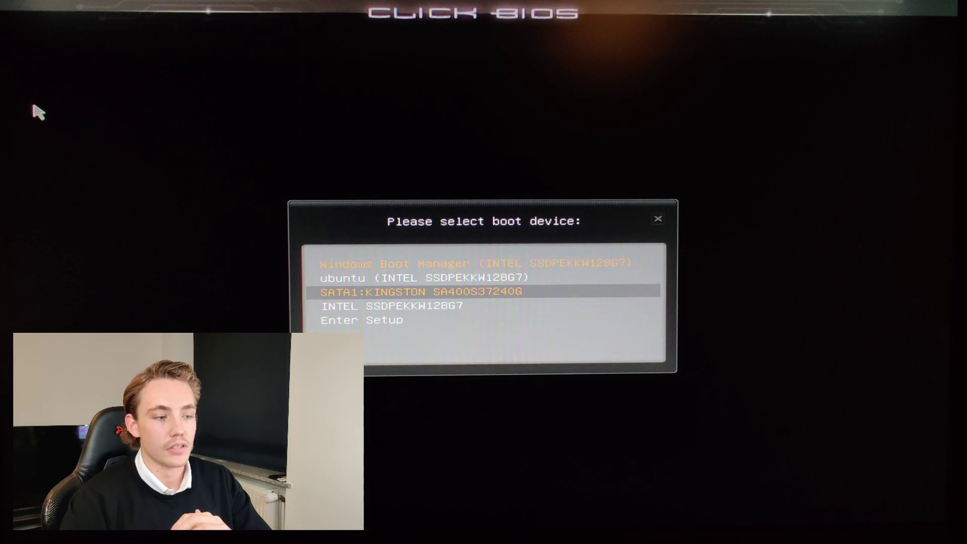
pyautogui.press('Up')
pyautogui.press('Down')
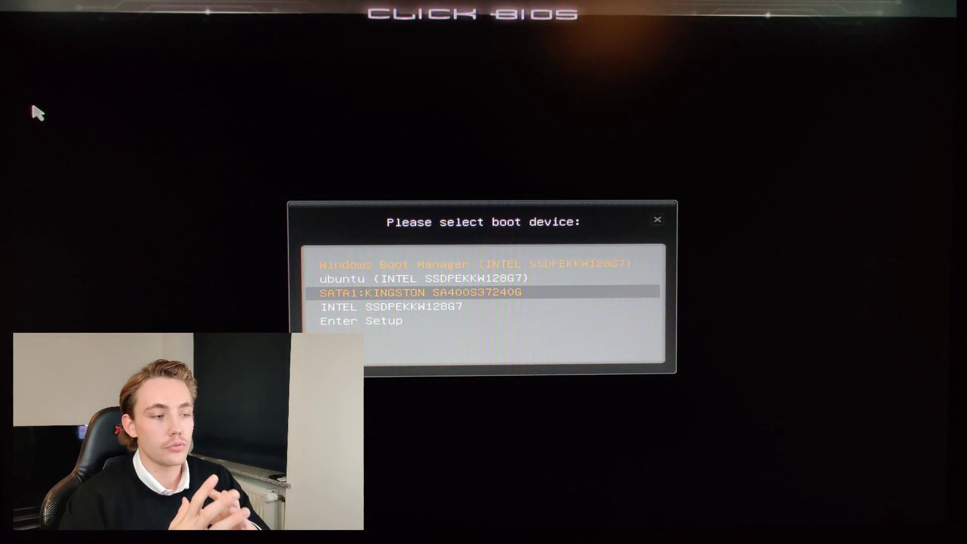
pyautogui.press('Up')
pyautogui.press('Up')
pyautogui.press('Down')
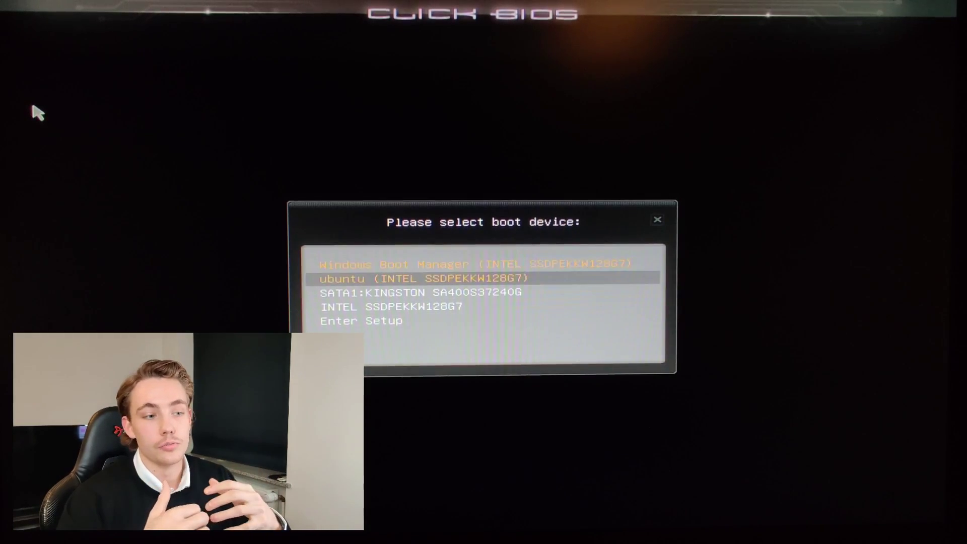
pyautogui.press('Return')
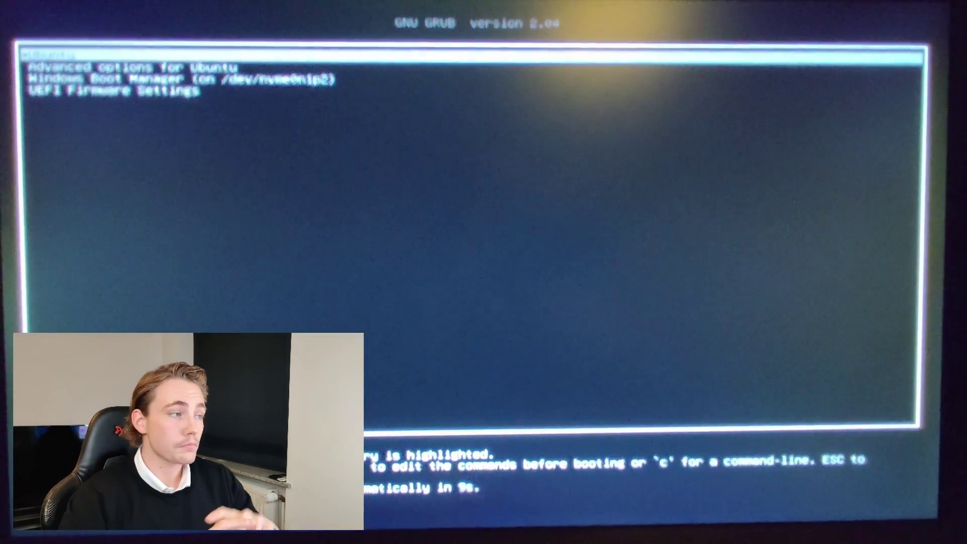
pyautogui.press('Return')
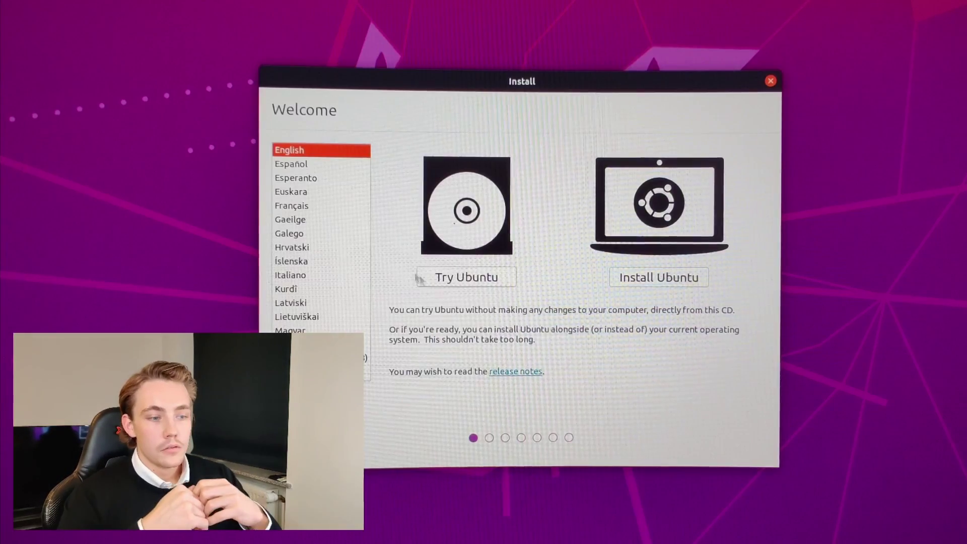
# Begin Install Ubuntu with English (US) keyboard and enable third-party software for graphics, Wi-Fi and media.
pyautogui.click(685, 280)
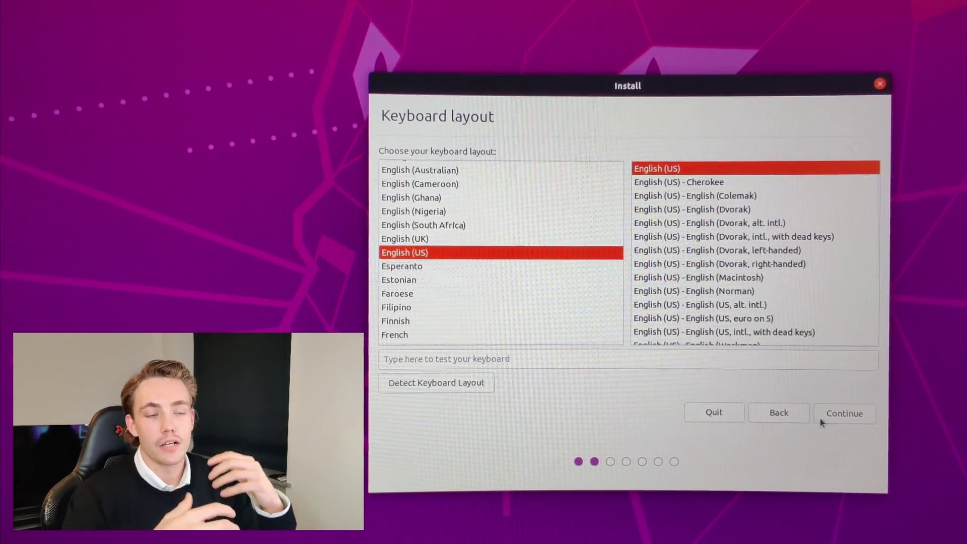
pyautogui.click(844, 418)
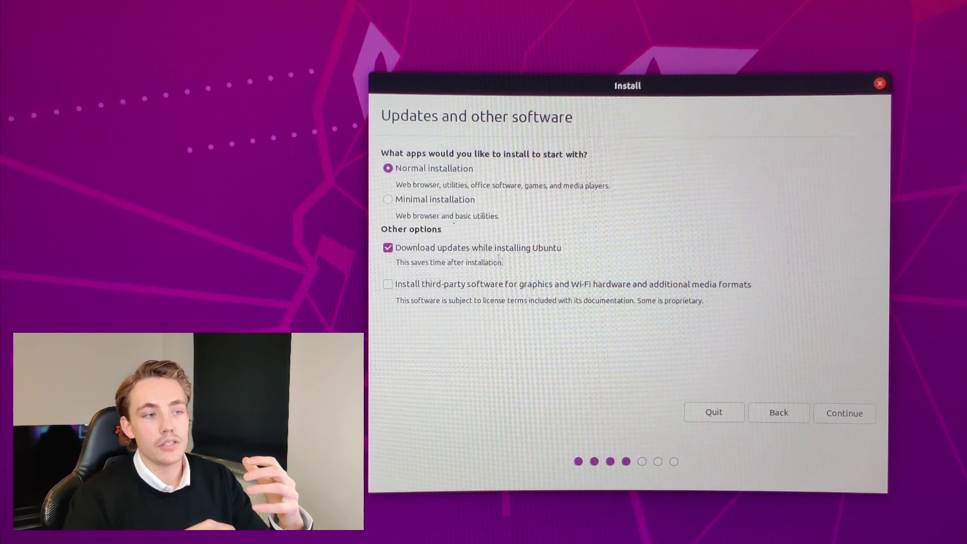
pyautogui.click(387, 284)
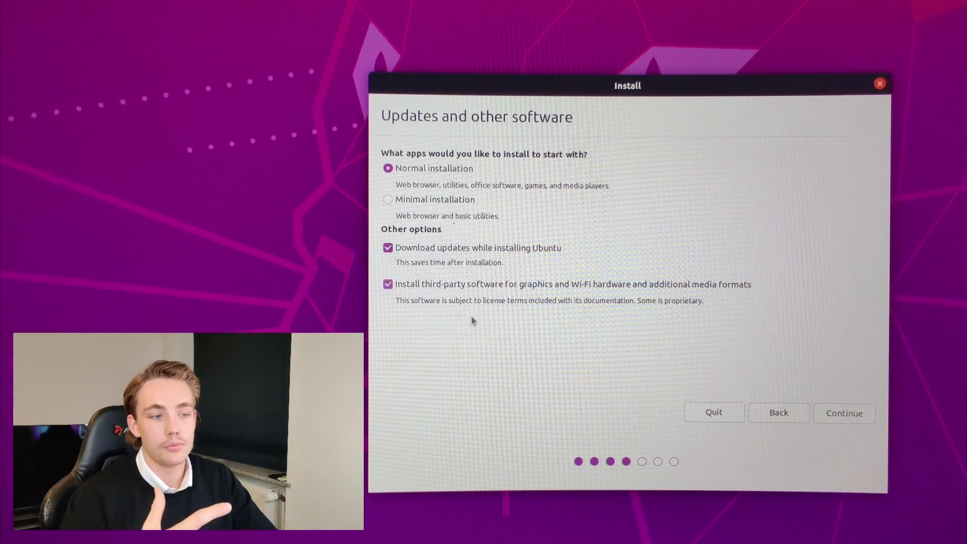
pyautogui.click(830, 415)
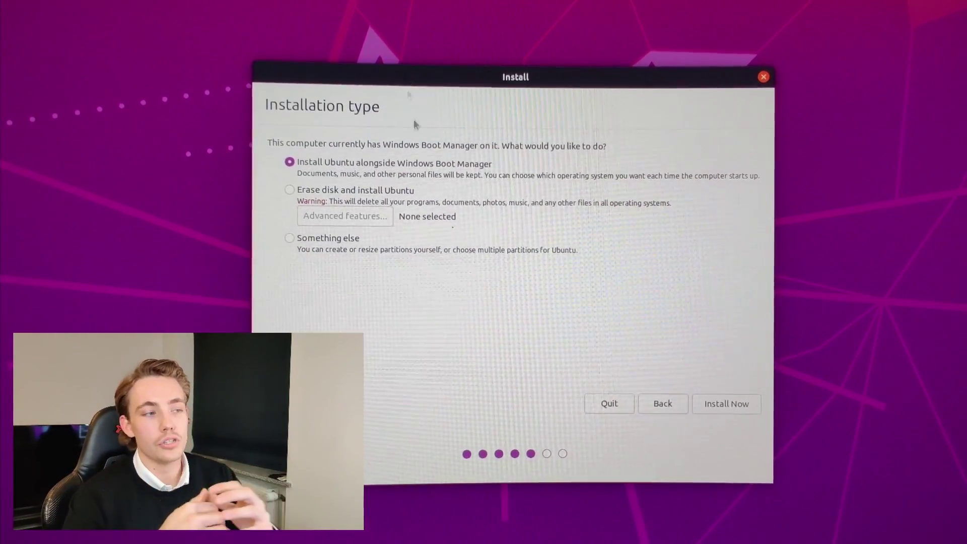
# Choose 'Something else' to partition manually and bring up the drive partition table.
pyautogui.click(289, 238)
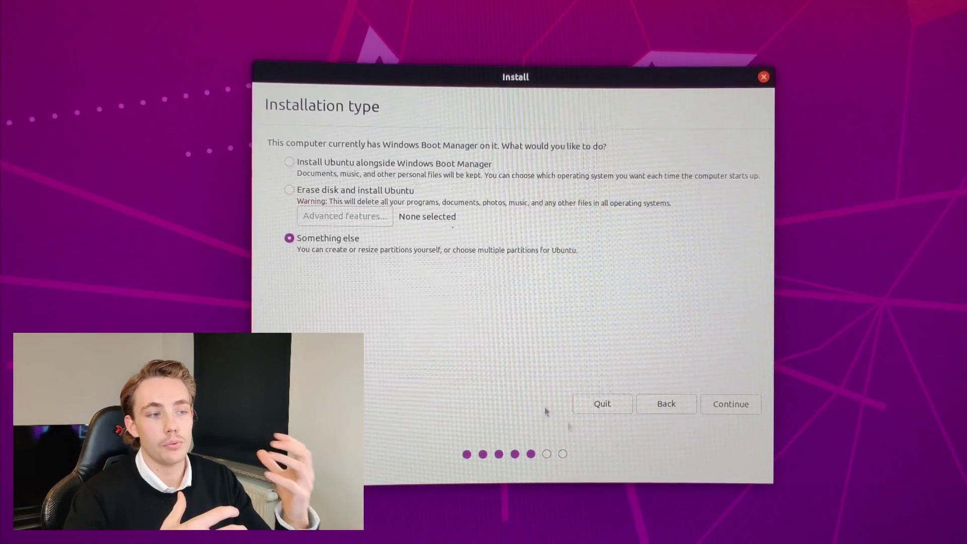
pyautogui.click(715, 404)
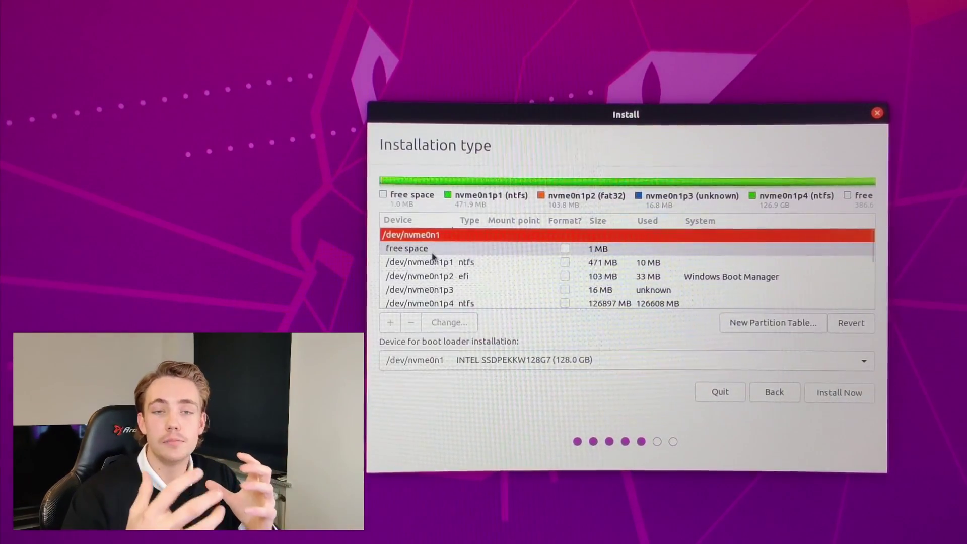
pyautogui.scroll(-3, 428, 262)
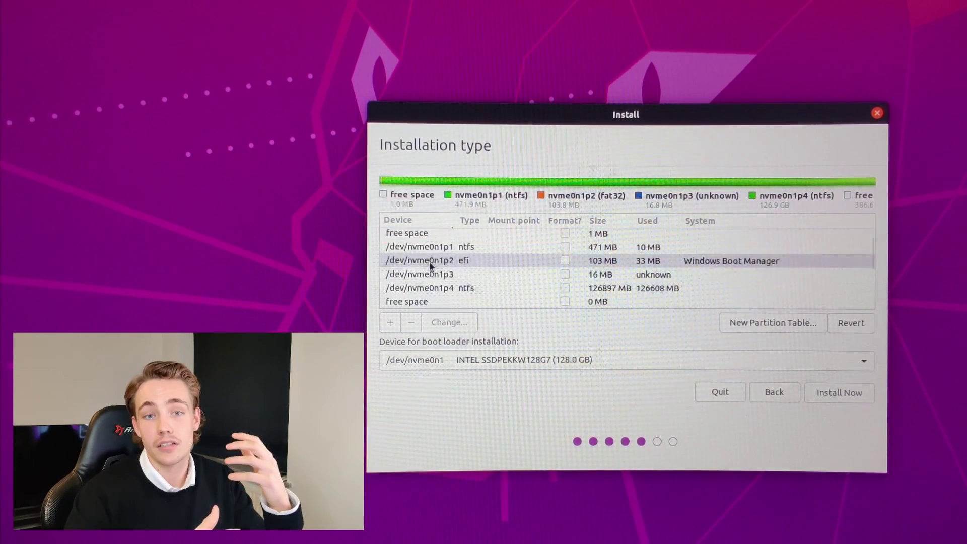
# In /dev/sda's 41944 MB free space, add a 35000 MB logical Ext4 partition mounted at /.
pyautogui.scroll(-5, 434, 280)
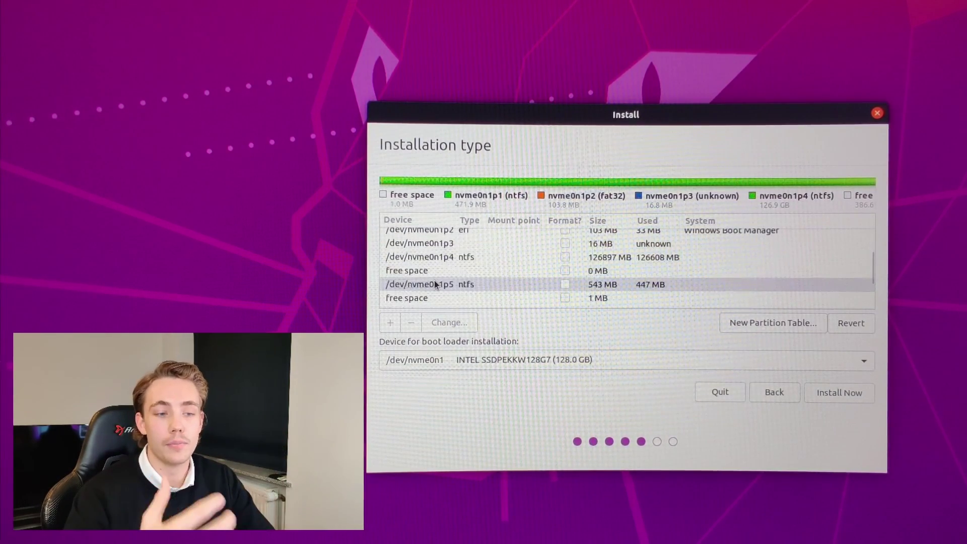
pyautogui.click(428, 301)
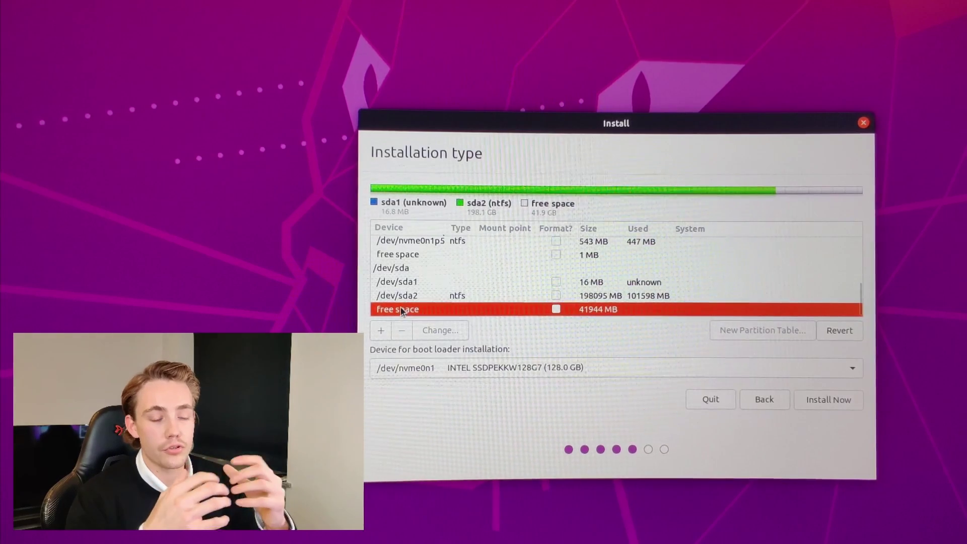
pyautogui.click(381, 332)
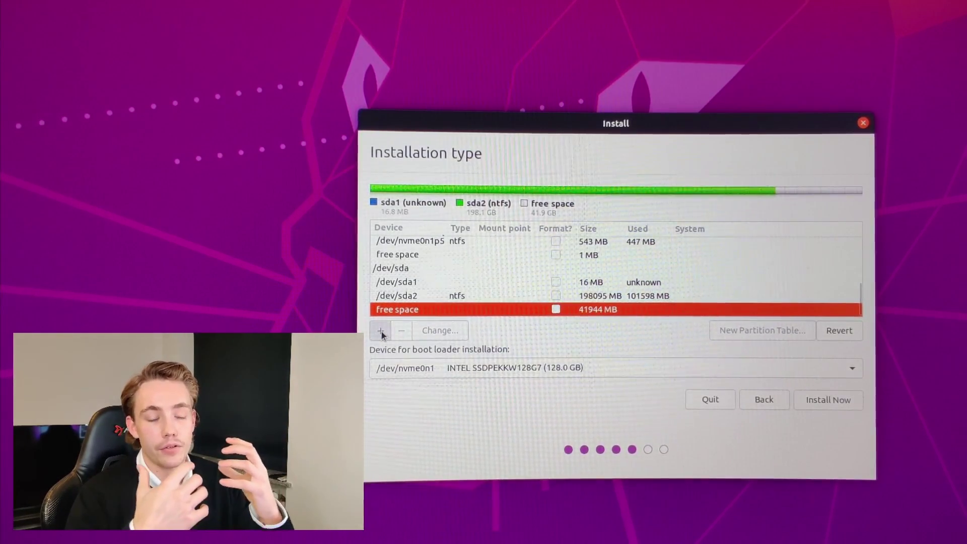
pyautogui.moveTo(653, 228); pyautogui.dragTo(702, 231)
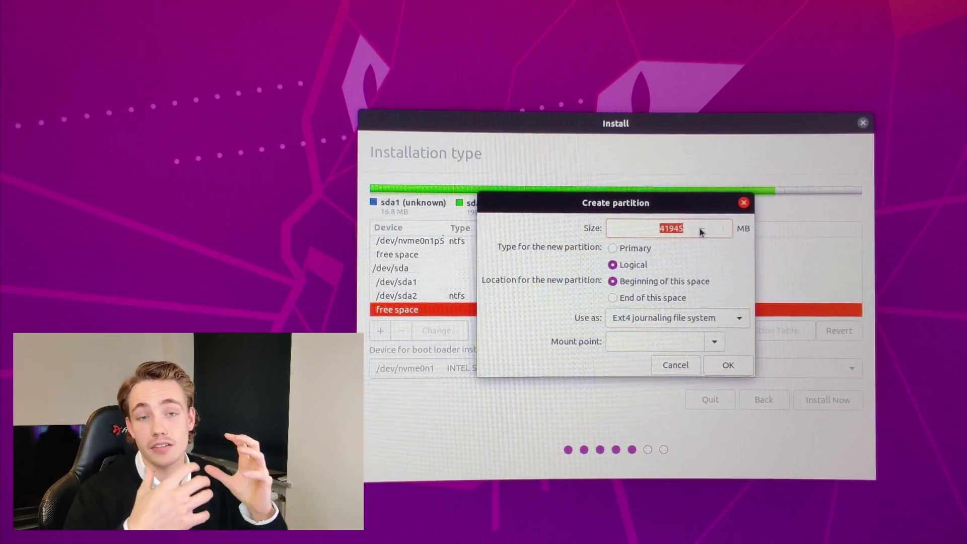
pyautogui.write('35000')
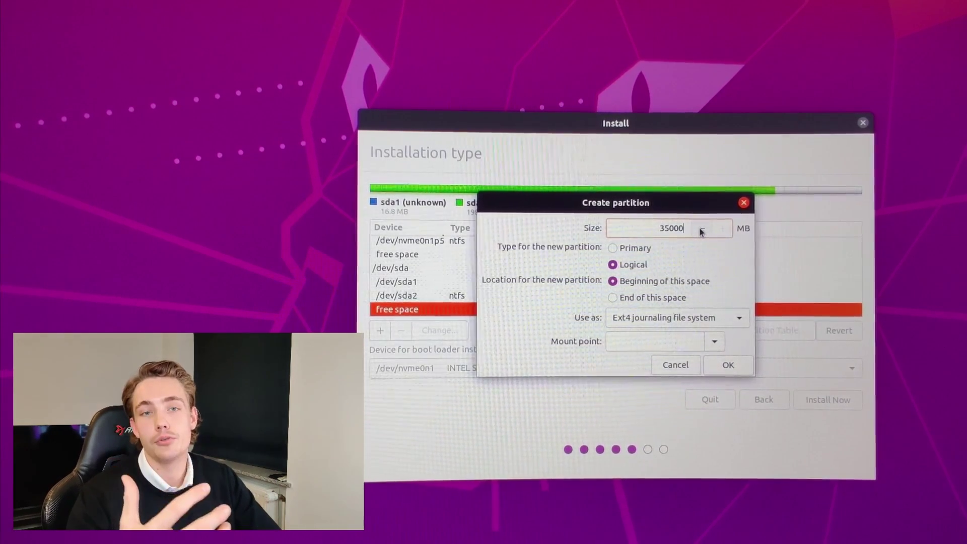
pyautogui.click(613, 249)
pyautogui.click(614, 264)
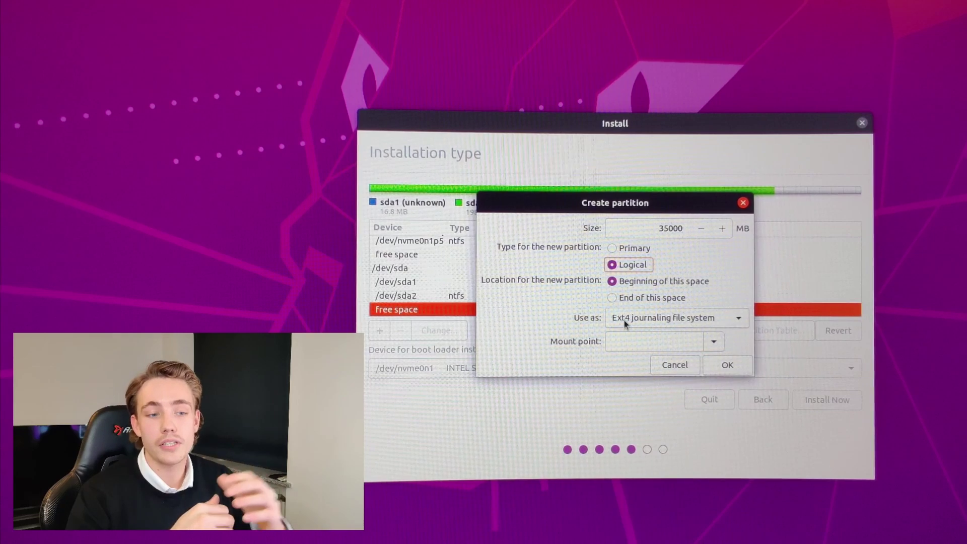
pyautogui.click(649, 319)
pyautogui.click(647, 321)
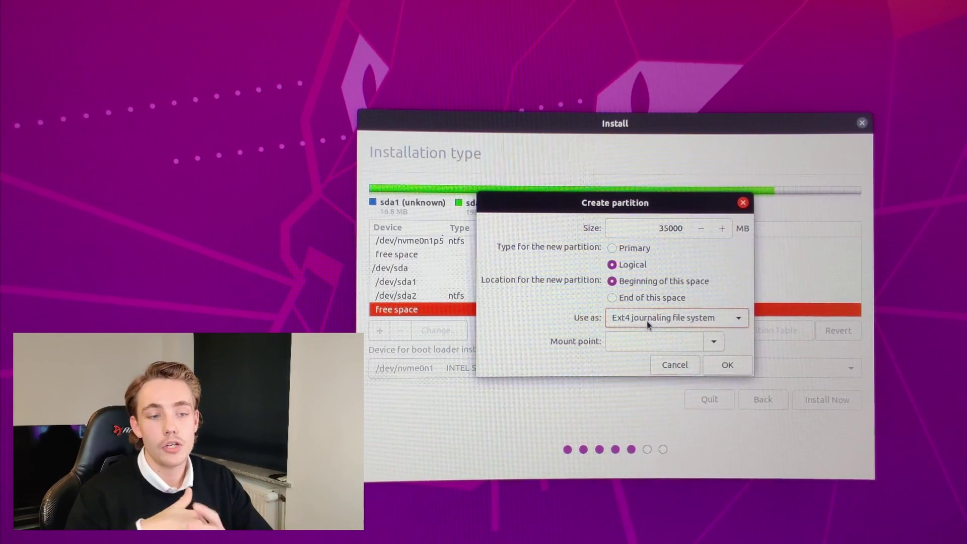
pyautogui.click(714, 342)
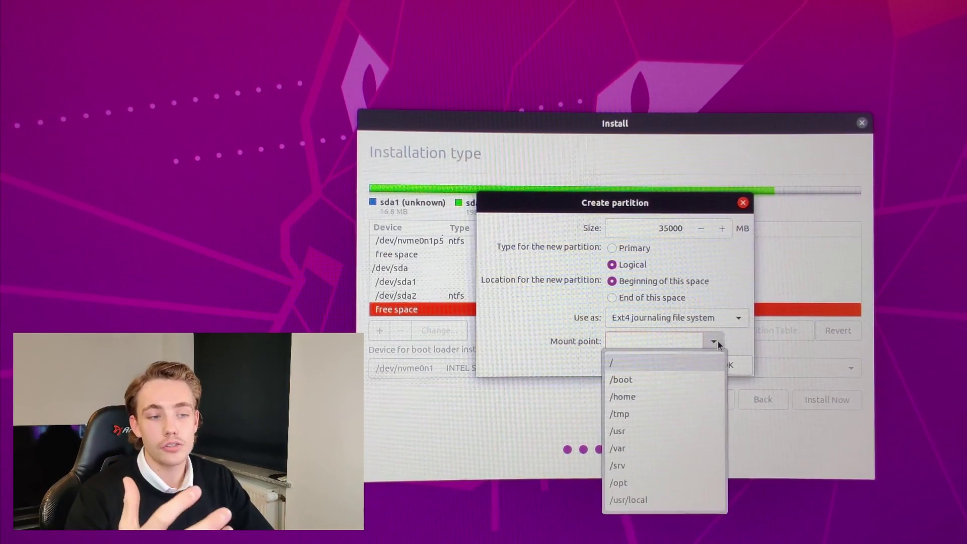
pyautogui.click(626, 363)
pyautogui.click(725, 365)
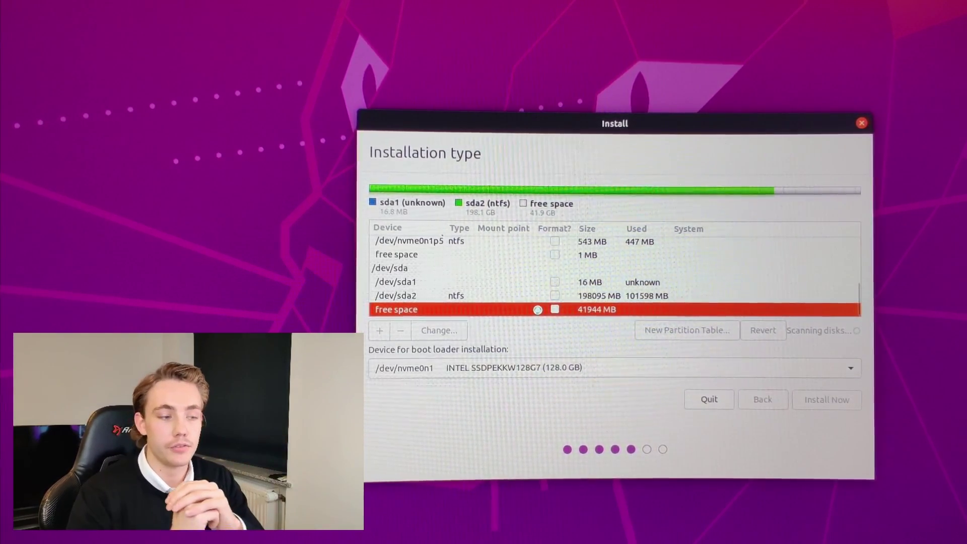
# Add a logical swap area using the remaining 6944 MB of free space on /dev/sda.
pyautogui.scroll(-5, 479, 295)
pyautogui.click(425, 296)
pyautogui.click(412, 308)
pyautogui.rightClick(418, 310)
pyautogui.click(444, 320)
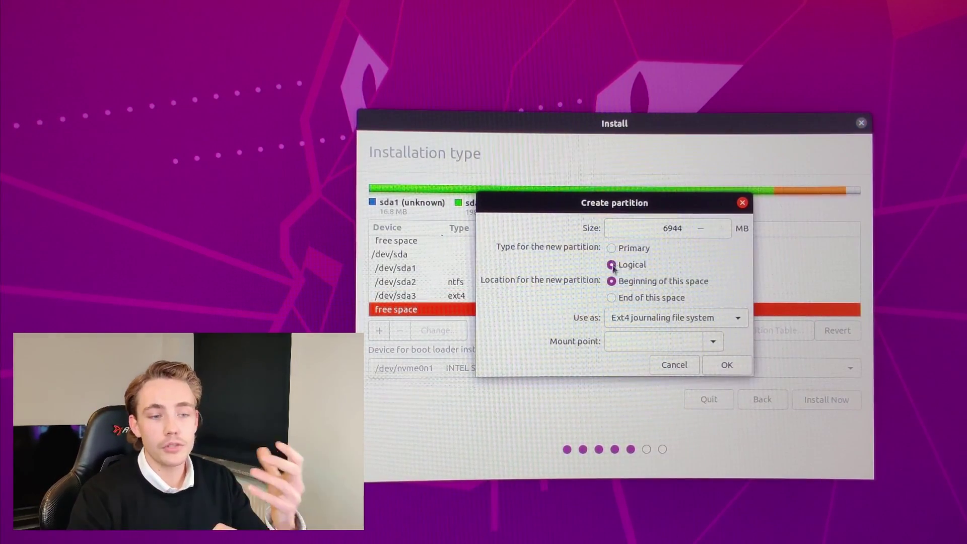
pyautogui.click(638, 318)
pyautogui.click(638, 457)
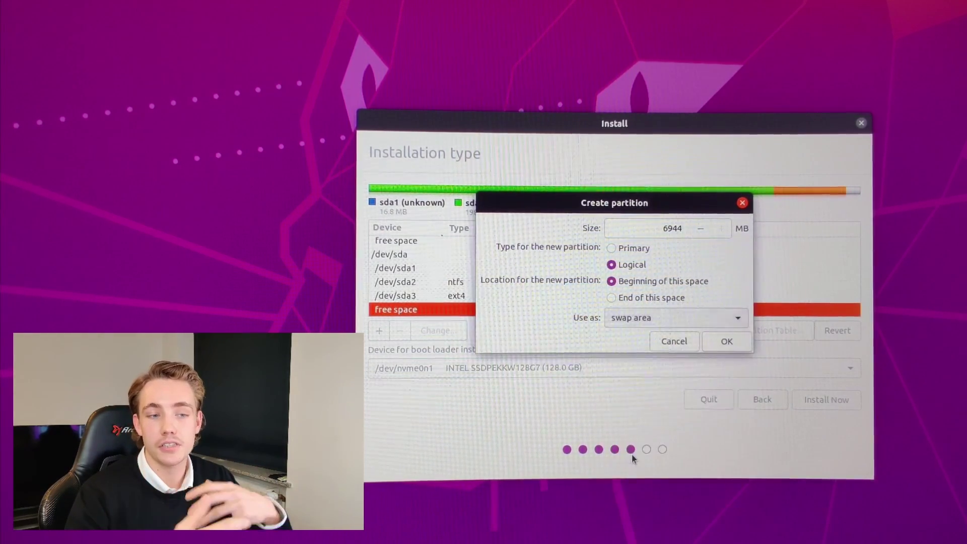
pyautogui.click(723, 343)
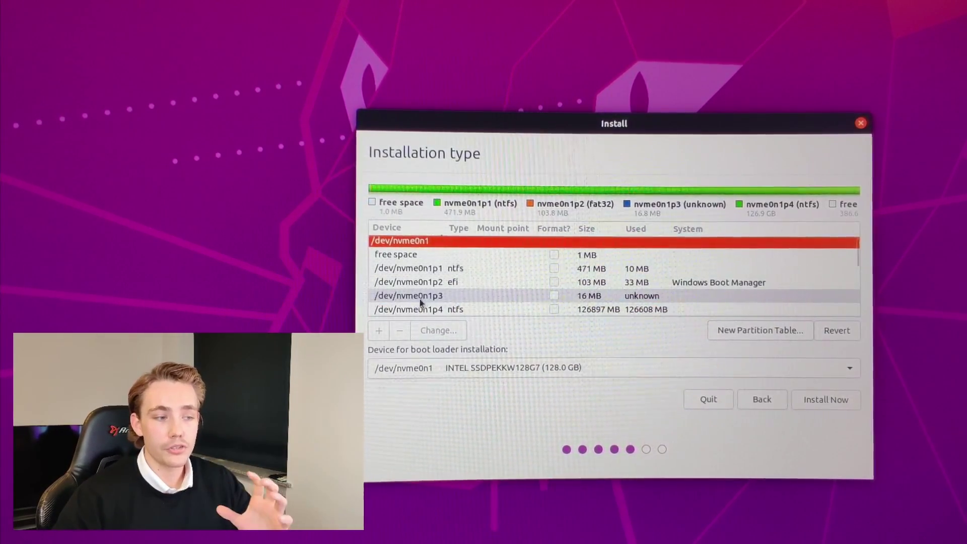
# Select the /dev/sda3 root partition in the partition table.
pyautogui.click(438, 285)
pyautogui.click(440, 296)
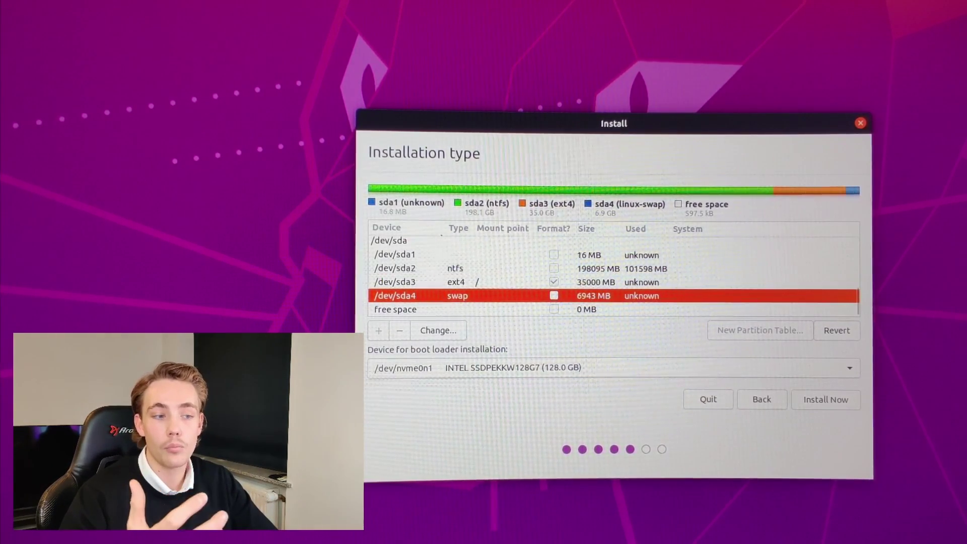
pyautogui.moveTo(370, 349); pyautogui.dragTo(486, 345)
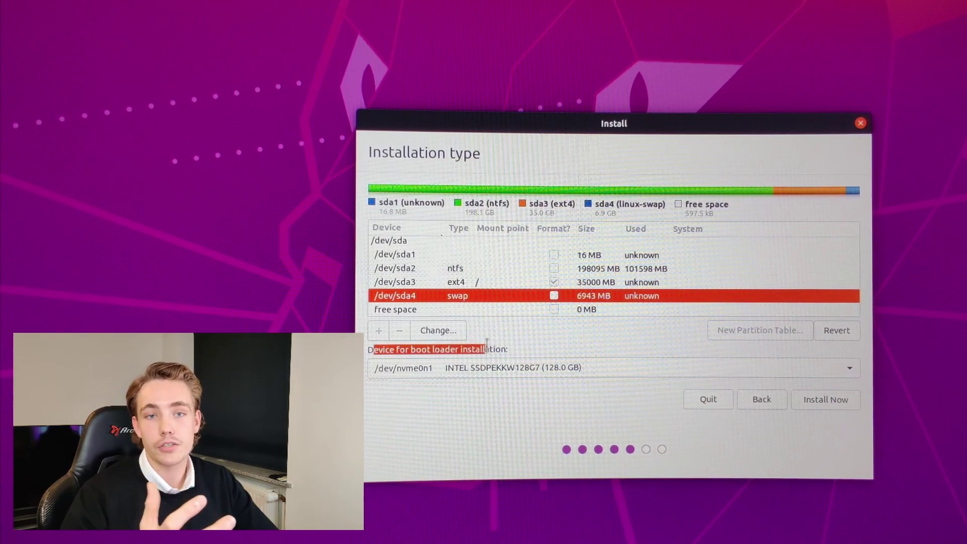
pyautogui.click(506, 351)
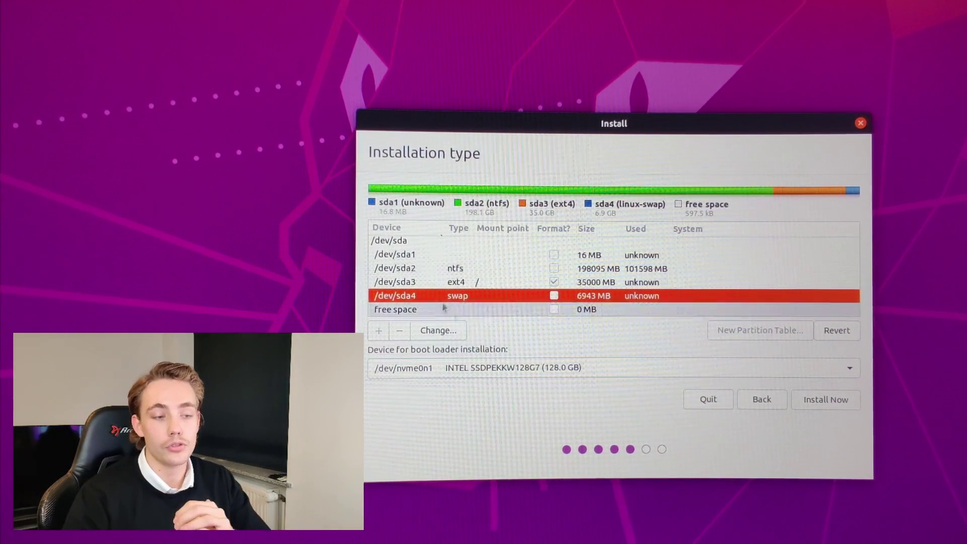
pyautogui.click(406, 284)
# Set the boot loader device to /dev/sda3 and start Install Now.
pyautogui.click(433, 370)
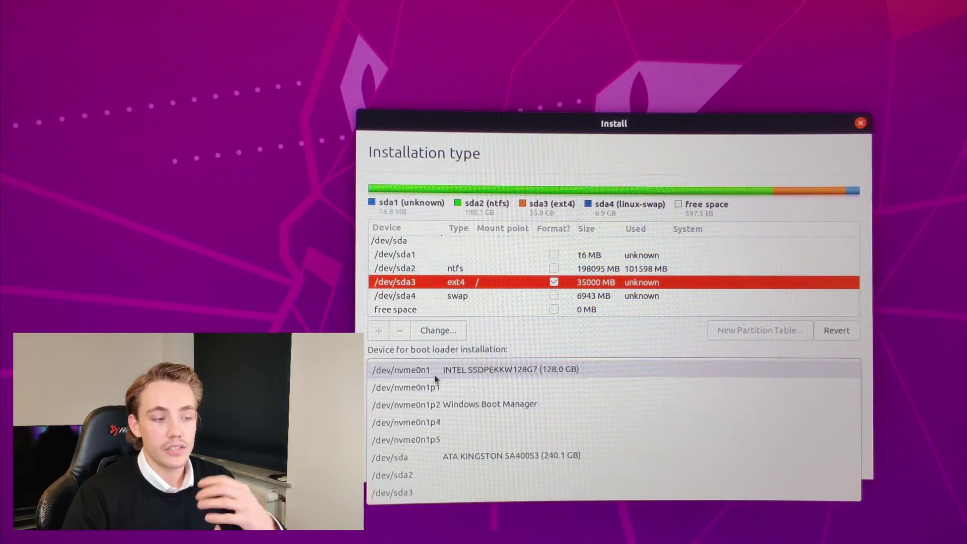
pyautogui.click(435, 491)
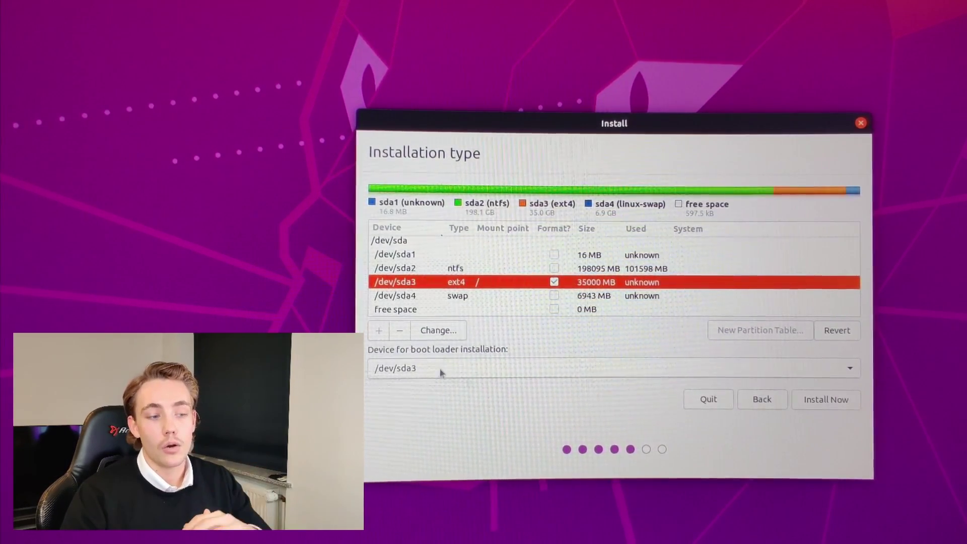
pyautogui.click(812, 403)
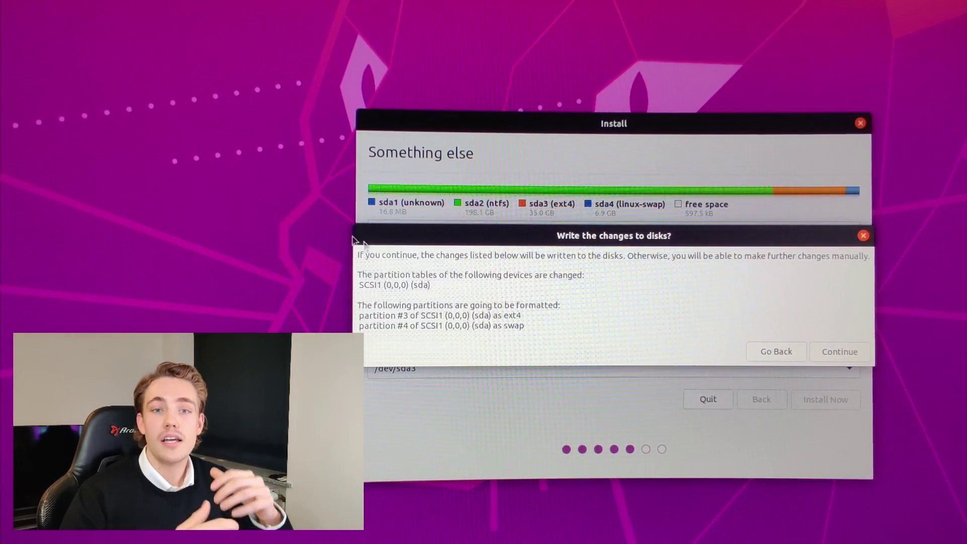
# Accept writing the partition changes to disk and set the location to Copenhagen.
pyautogui.click(840, 352)
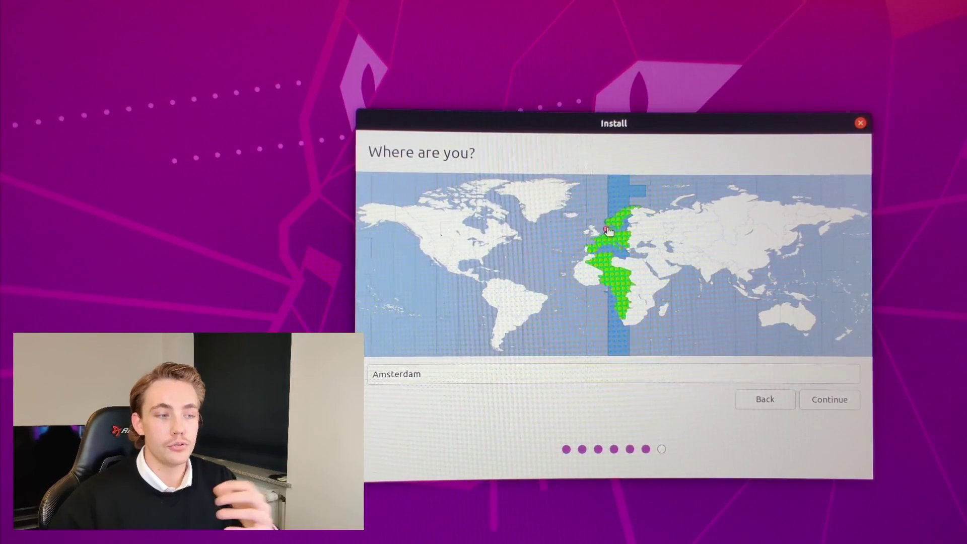
pyautogui.click(608, 225)
pyautogui.click(815, 401)
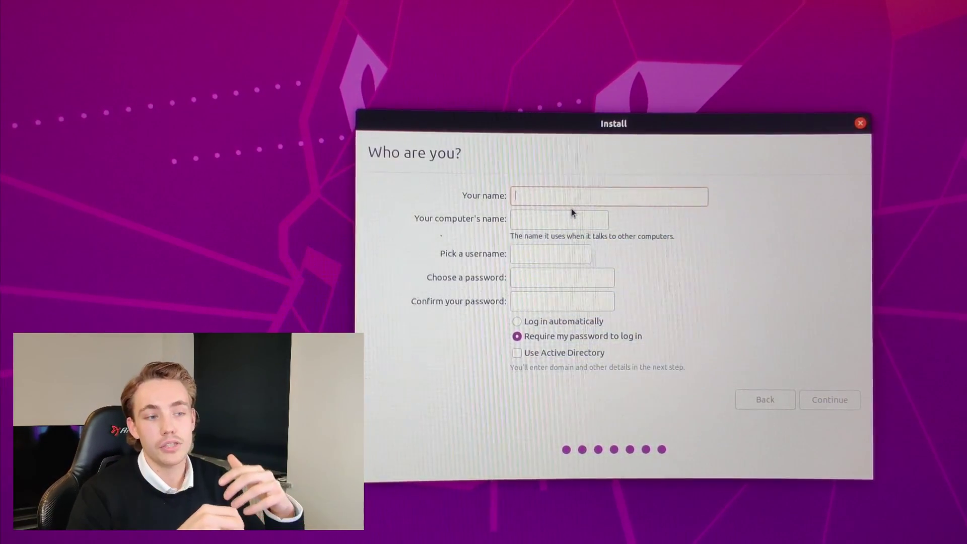
# Enter the user's full name and trim the model suffix from the computer name.
pyautogui.write('nicolai nielsen')
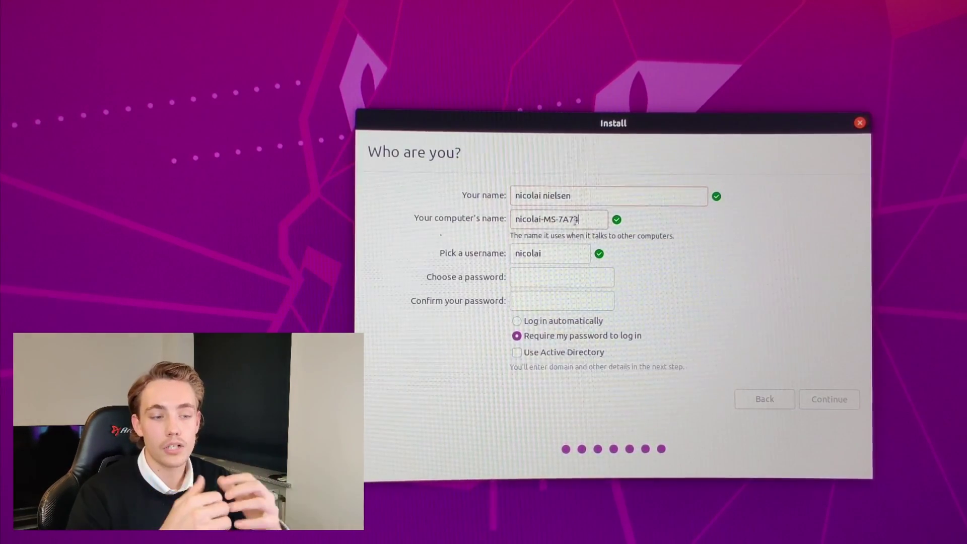
pyautogui.moveTo(579, 219); pyautogui.dragTo(542, 219)
pyautogui.press('BackSpace')
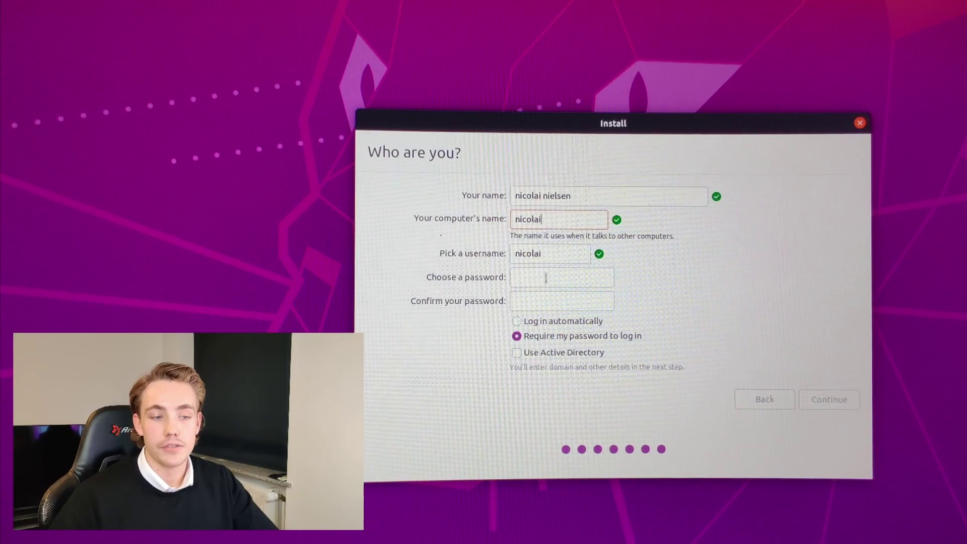
# Set and confirm the account password, enable automatic login, and begin installing.
pyautogui.click(549, 285)
pyautogui.write('********')
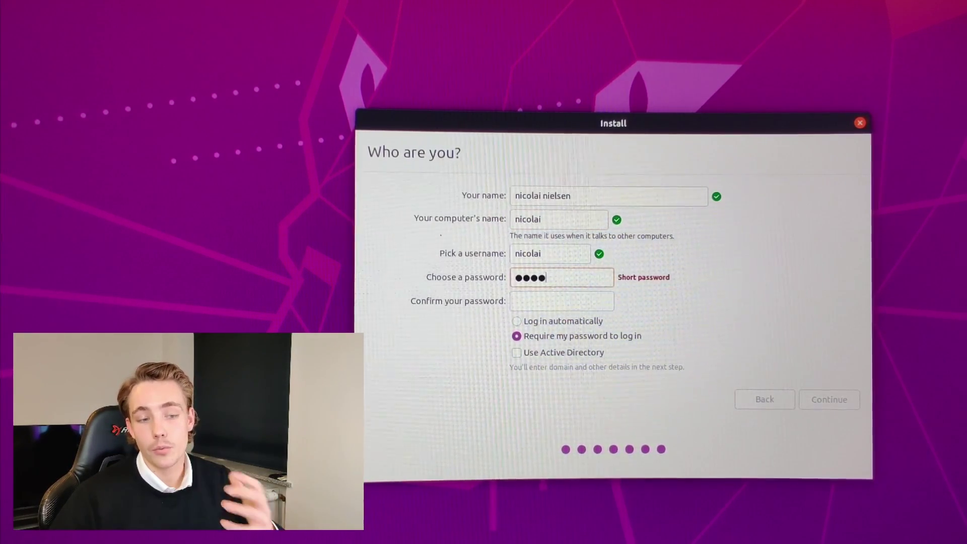
pyautogui.click(516, 321)
pyautogui.click(562, 301)
pyautogui.write('********')
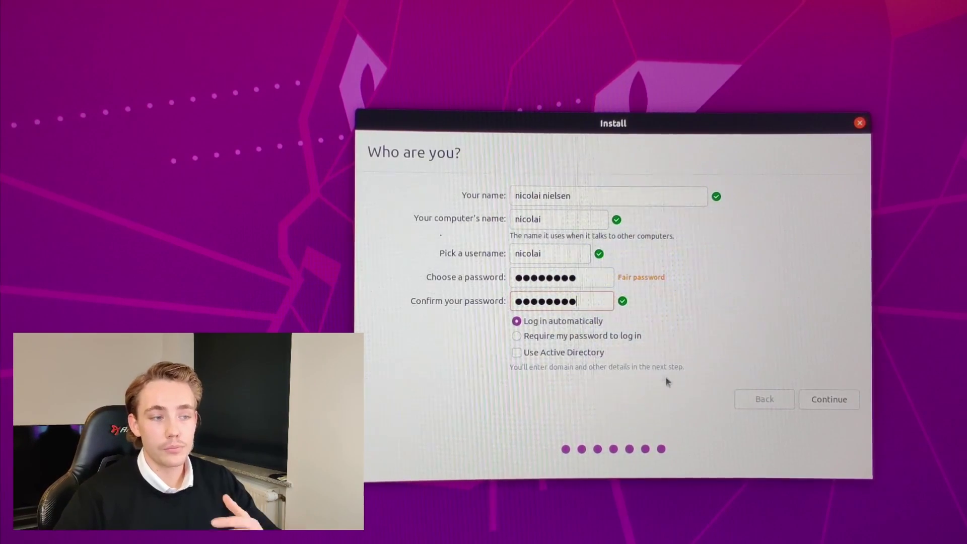
pyautogui.click(820, 395)
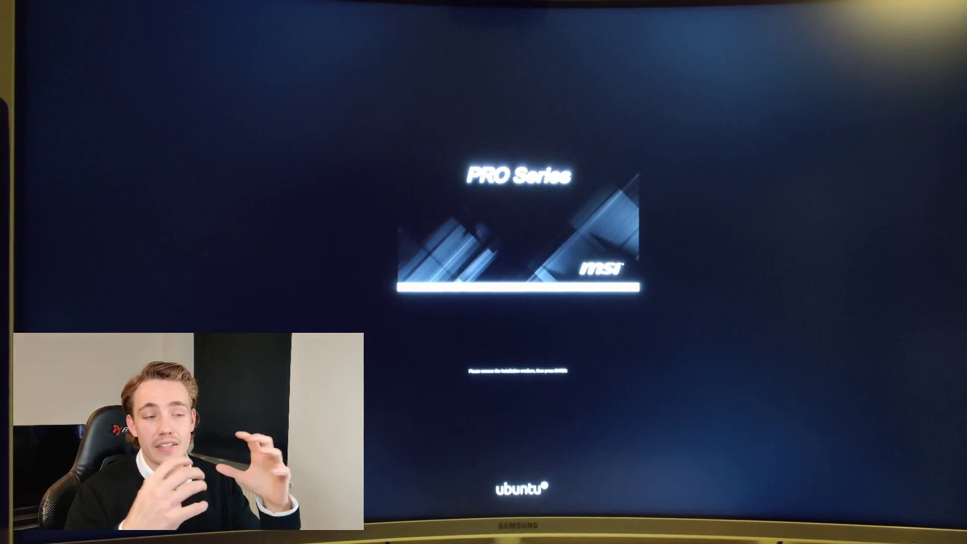
# Confirm the installation medium is removed so the computer reboots.
pyautogui.press('Return')
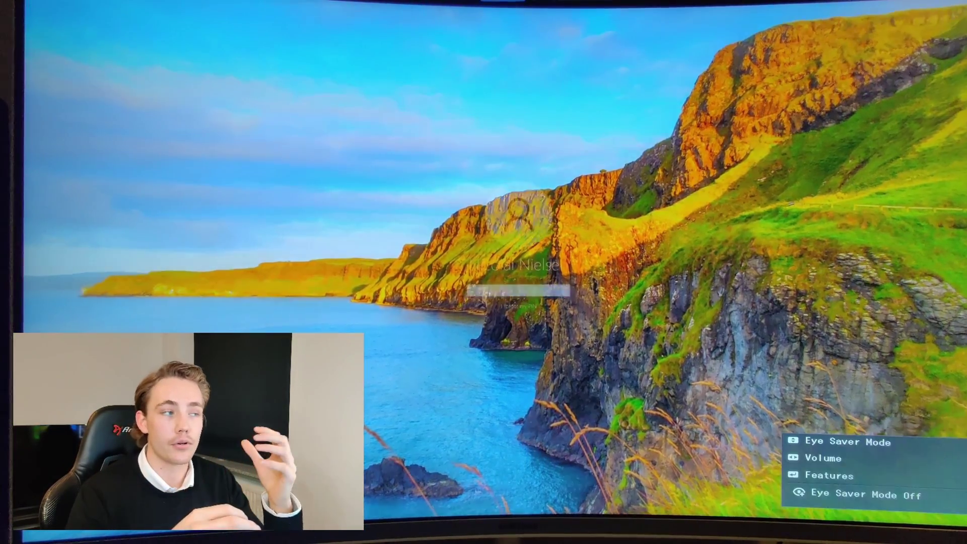
# Sign in to Windows with the PIN and open the Start menu.
pyautogui.press('space')
pyautogui.write('****')
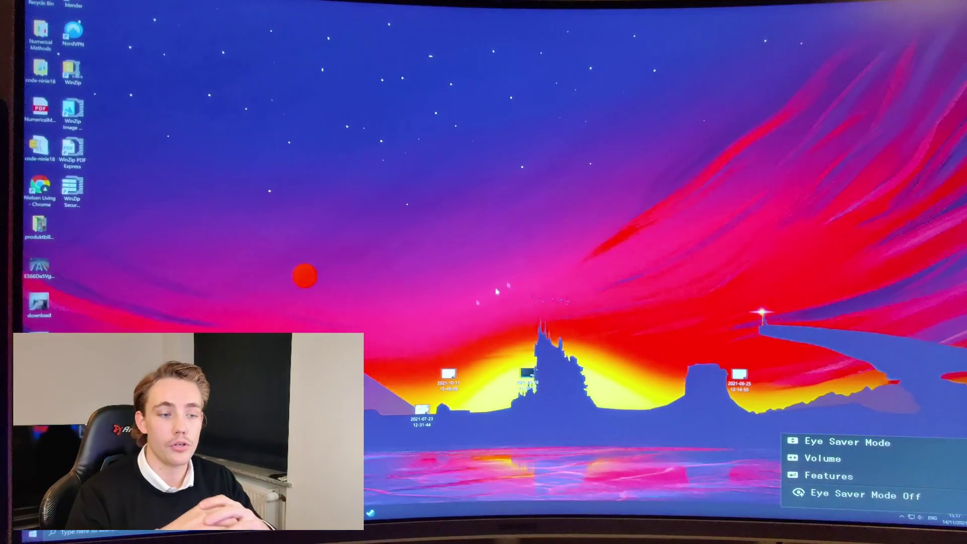
pyautogui.press('super')
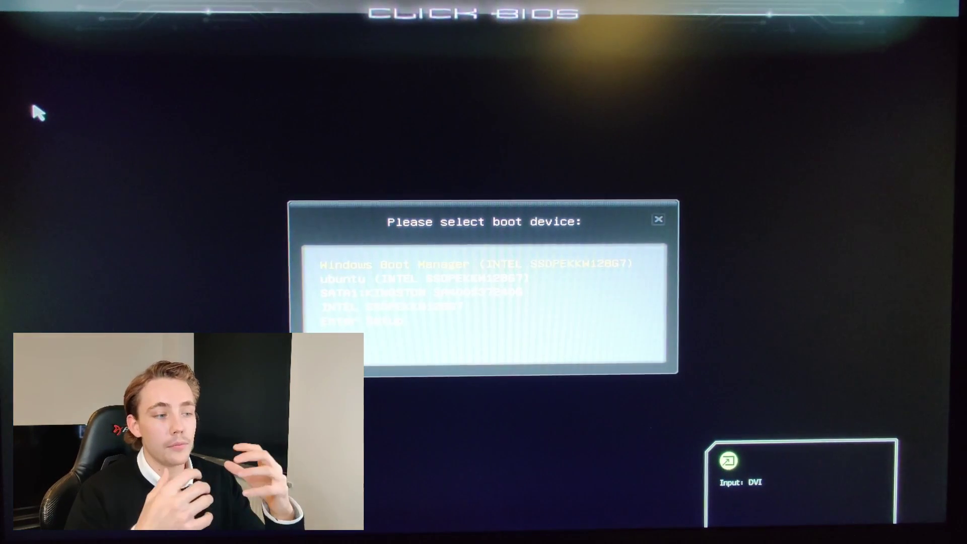
# Pick the ubuntu entry in the boot-device menu and boot Ubuntu from GRUB.
pyautogui.press('Down')
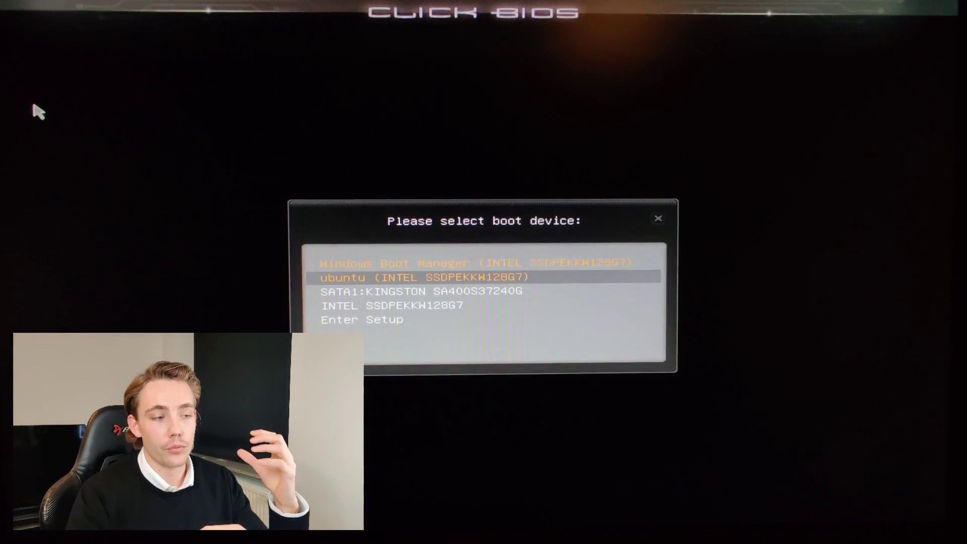
pyautogui.press('Down')
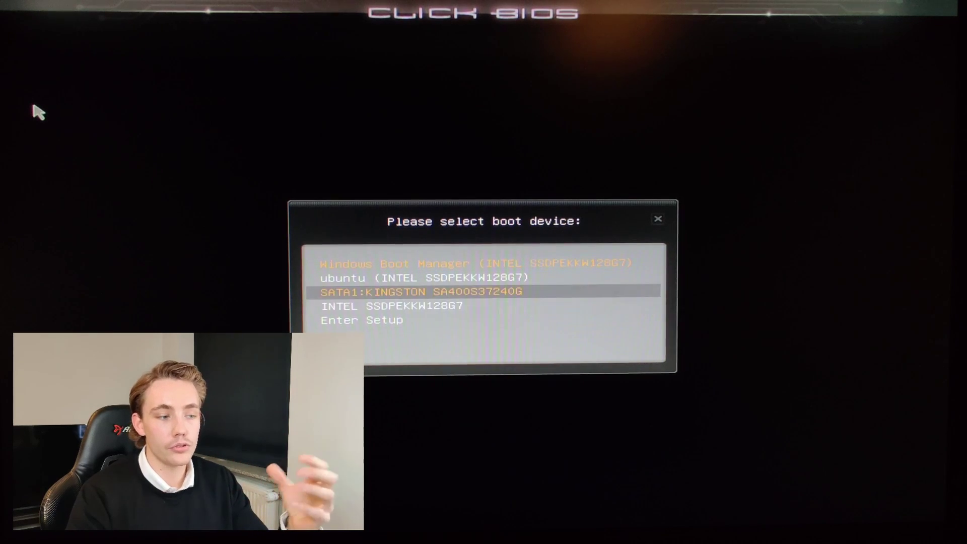
pyautogui.press('Up')
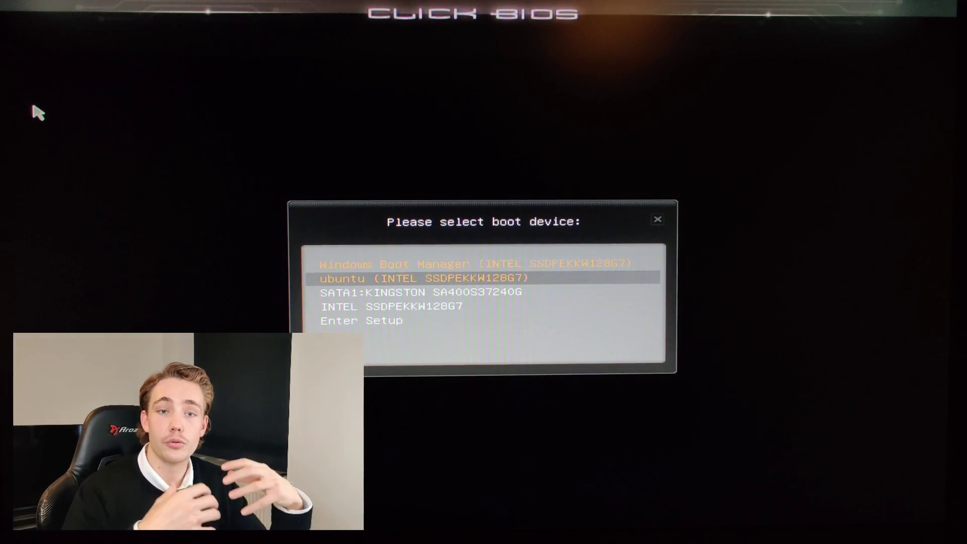
pyautogui.press('Down')
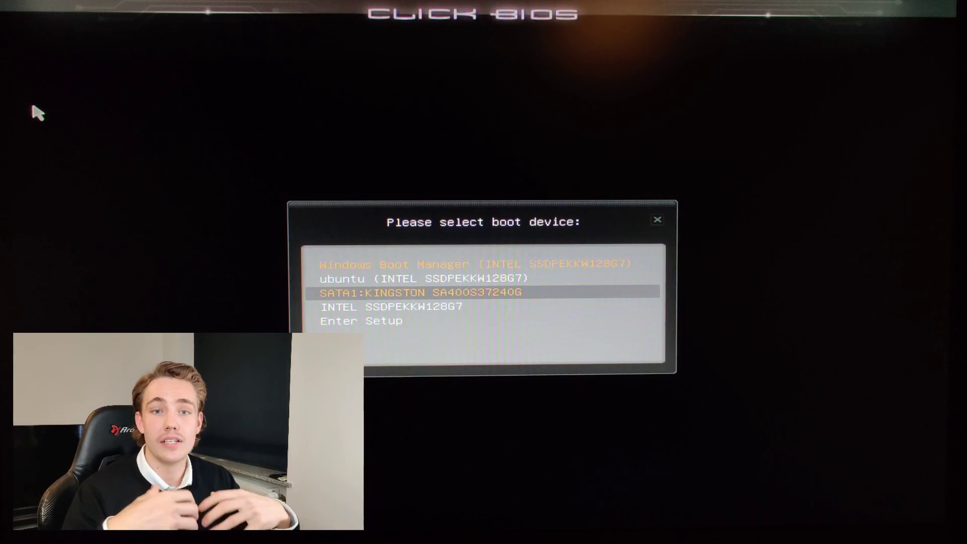
pyautogui.press('Up')
pyautogui.press('Up')
pyautogui.press('Down')
pyautogui.press('Return')
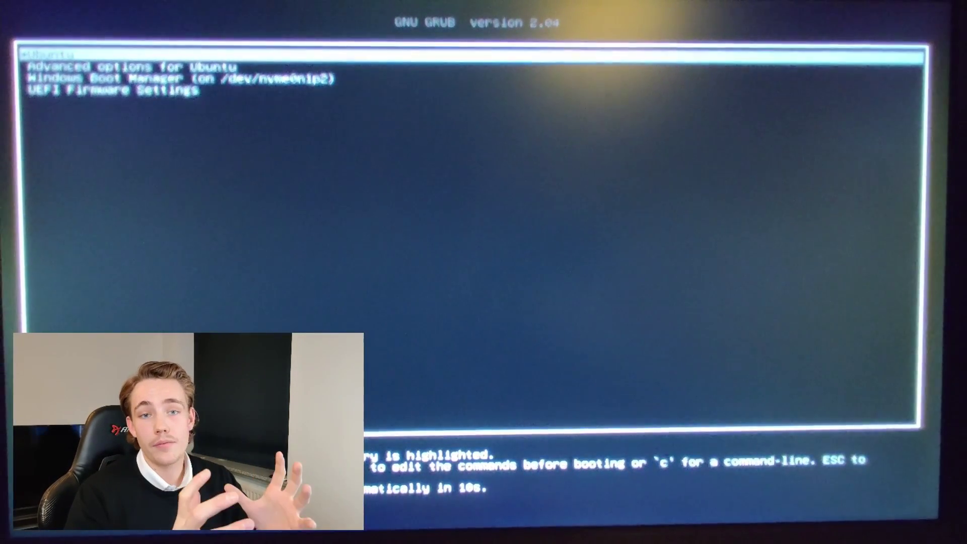
pyautogui.press('Return')
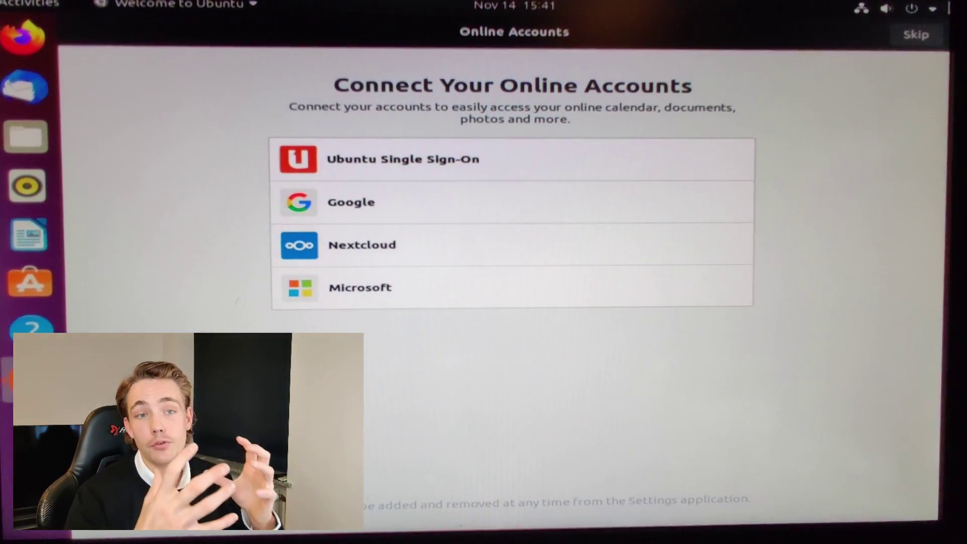
# Skip Online Accounts and Livepatch, continue past Help improve Ubuntu and Privacy, then finish with Done.
pyautogui.click(917, 34)
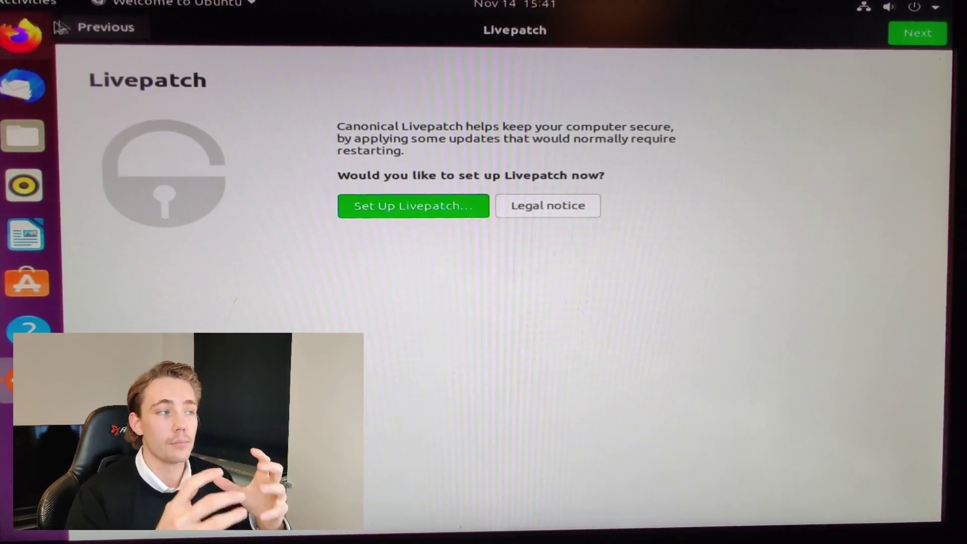
pyautogui.click(918, 35)
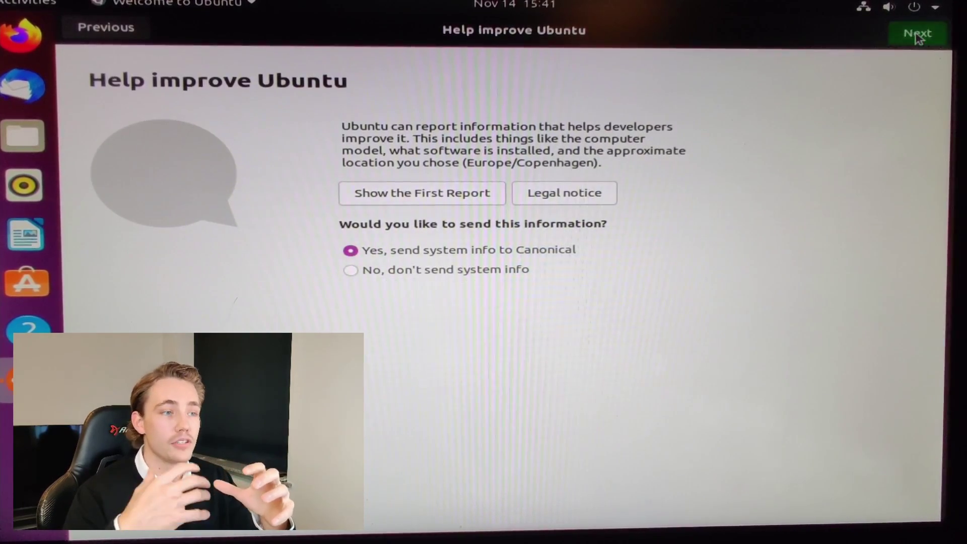
pyautogui.click(917, 34)
pyautogui.click(918, 34)
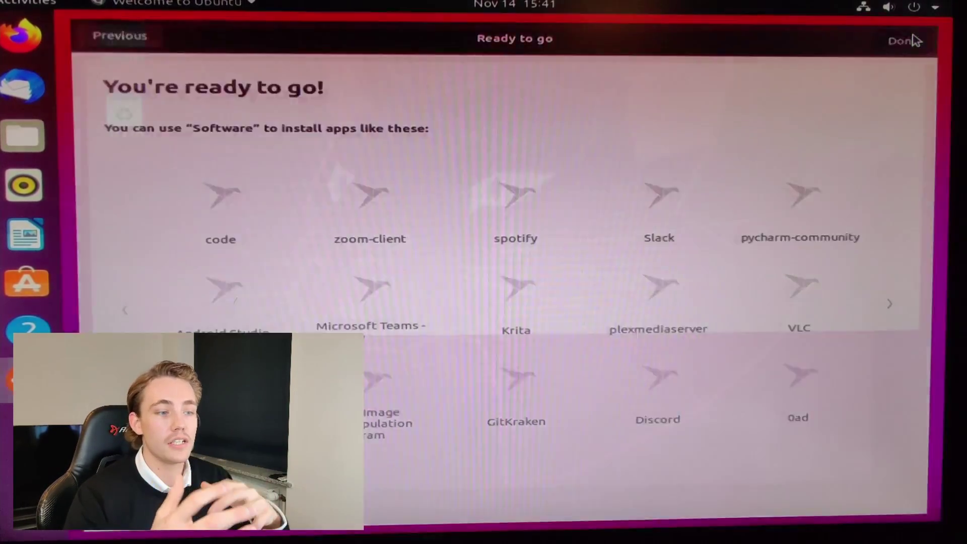
pyautogui.click(917, 35)
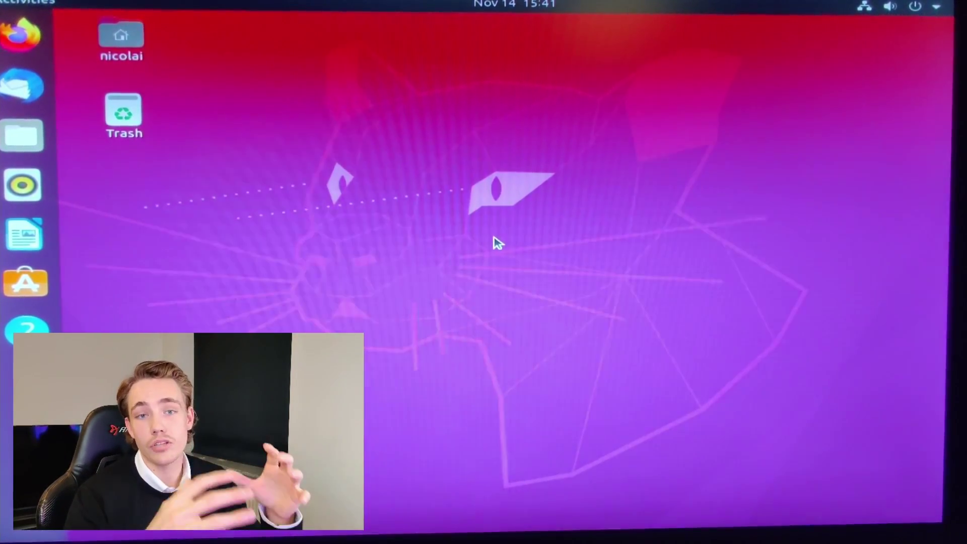
pyautogui.moveTo(190, 90); pyautogui.dragTo(125, 185)
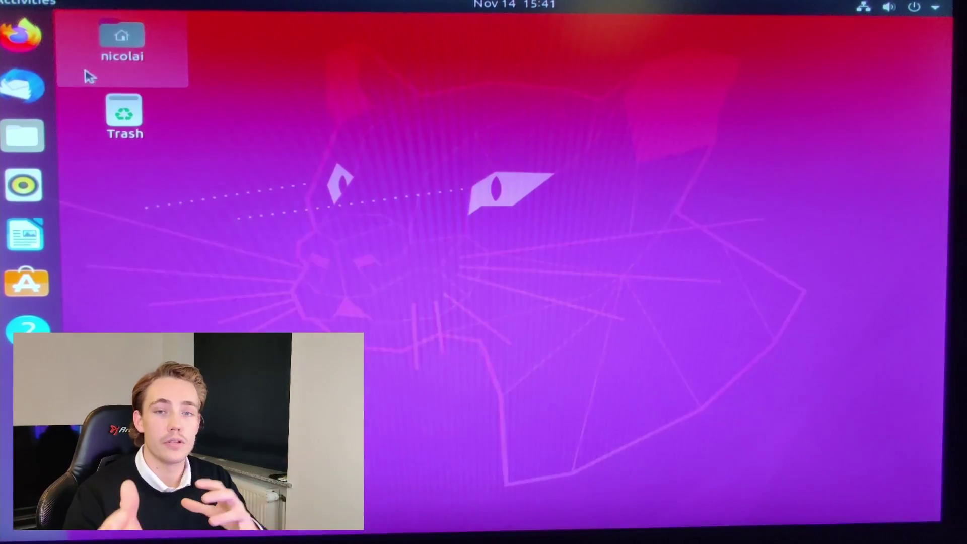
pyautogui.doubleClick(137, 58)
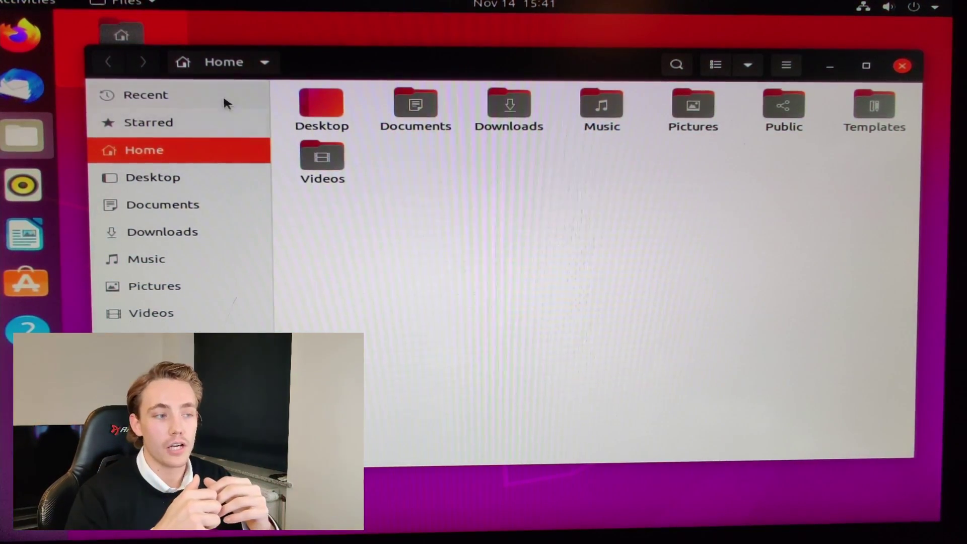
pyautogui.click(214, 97)
pyautogui.click(190, 126)
pyautogui.click(188, 149)
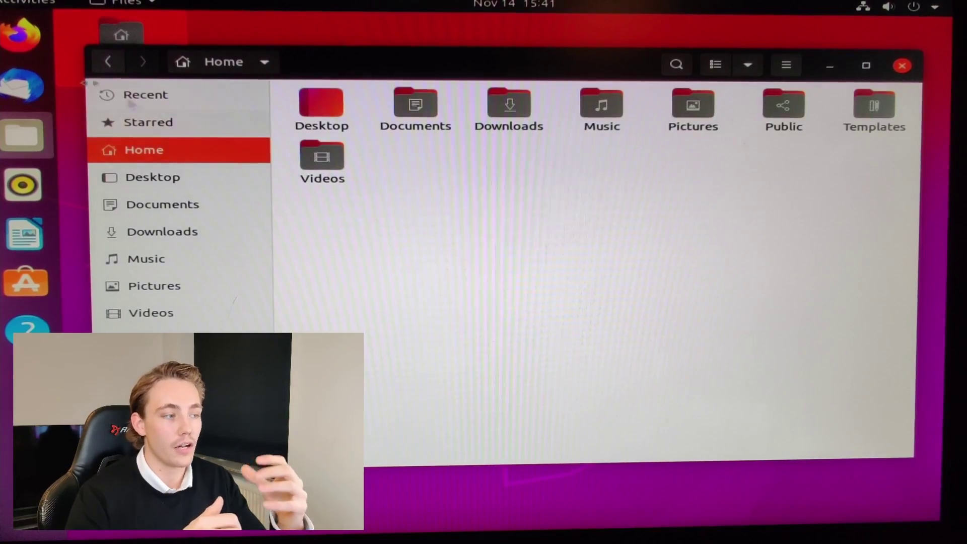
pyautogui.click(25, 527)
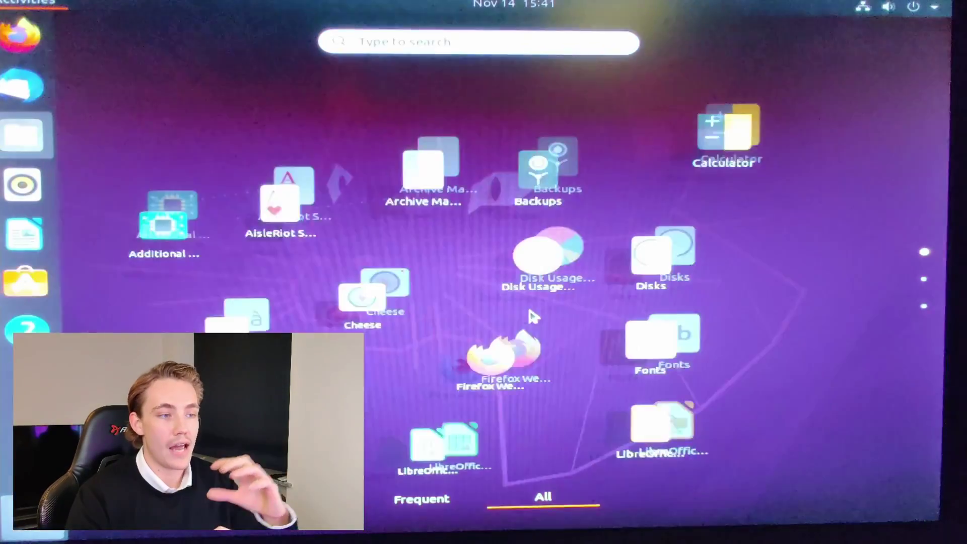
pyautogui.scroll(-2, 529, 309)
pyautogui.scroll(1, 479, 292)
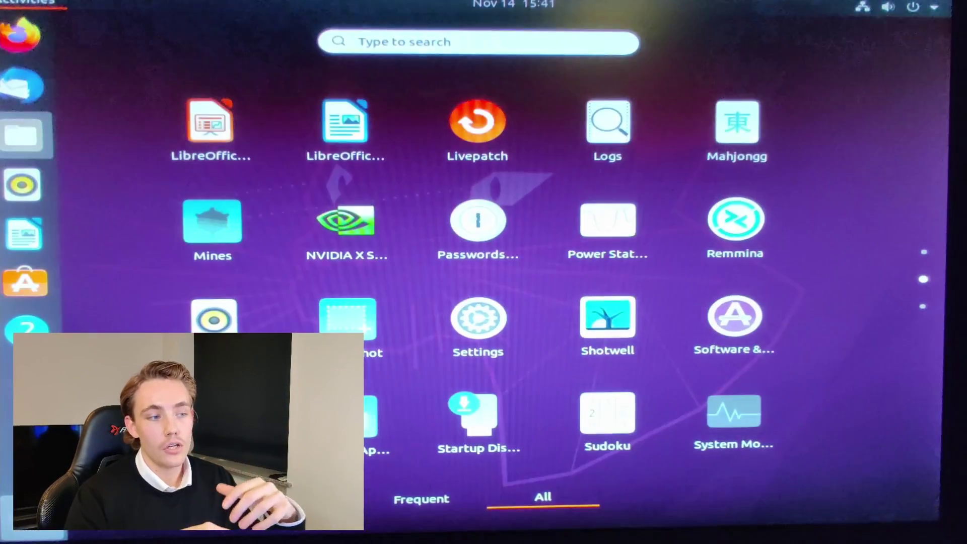
pyautogui.press('Escape')
pyautogui.click(900, 63)
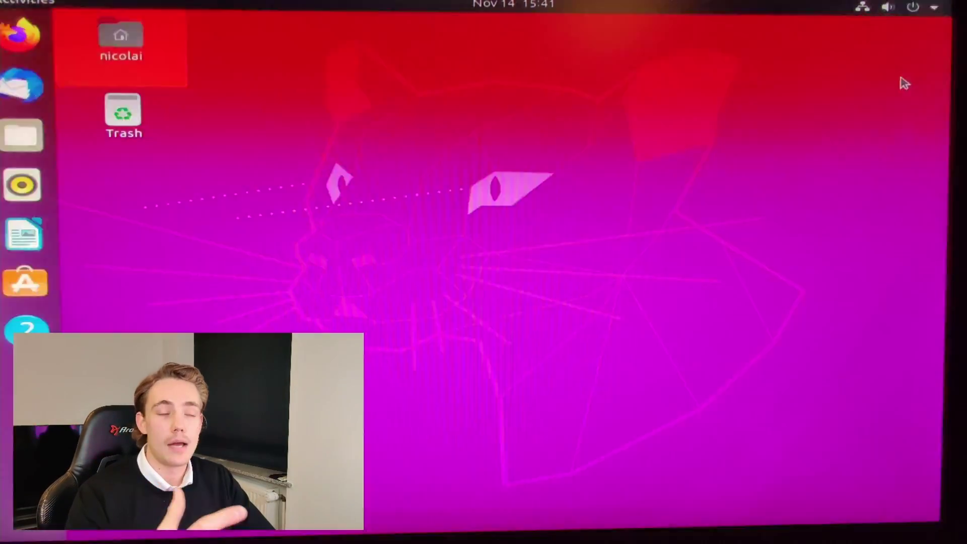